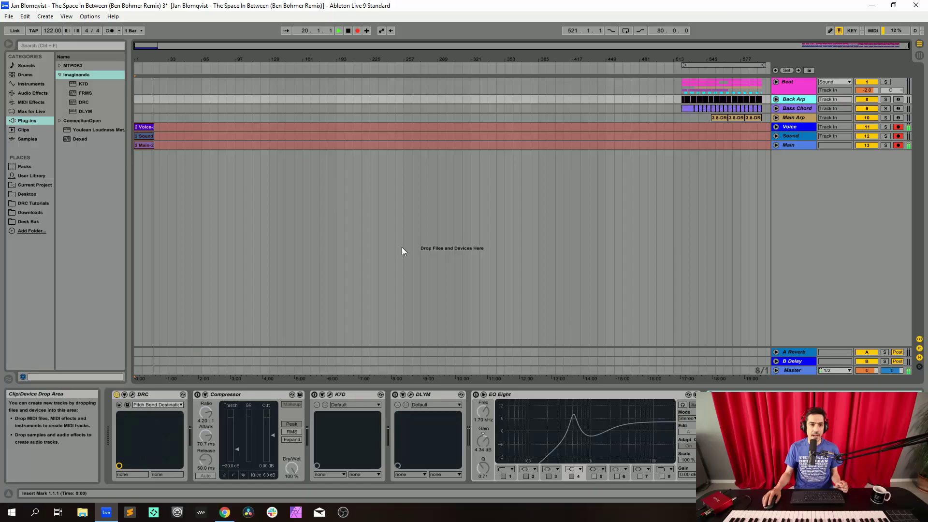
- Review the Back Arp track's effect chain: Compressor, K7D, DLYM and EQ Eight
click(230, 395)
click(343, 393)
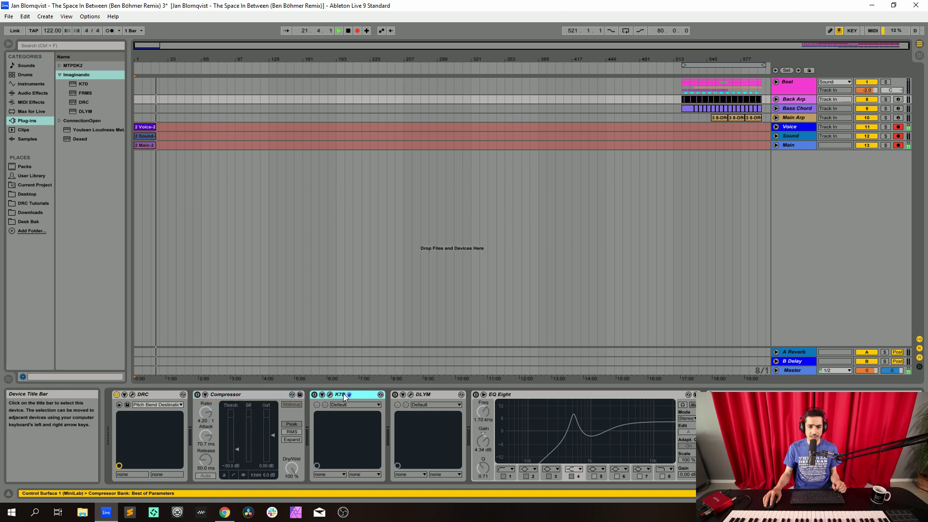
click(417, 393)
click(526, 397)
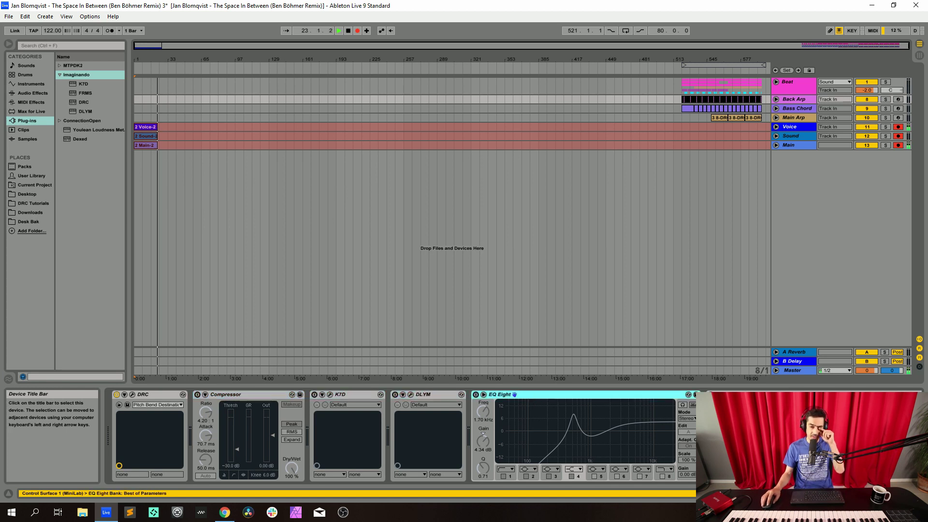
- Open the DRC synth on the Back Arp track, load its factory Default patch, and arm the track for recording
click(133, 394)
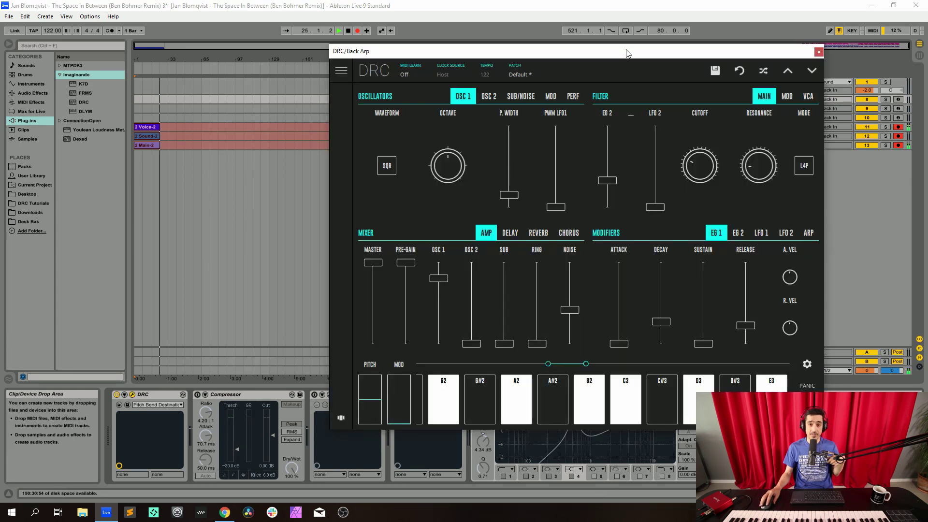
drag(588, 55, 431, 60)
click(379, 78)
click(354, 109)
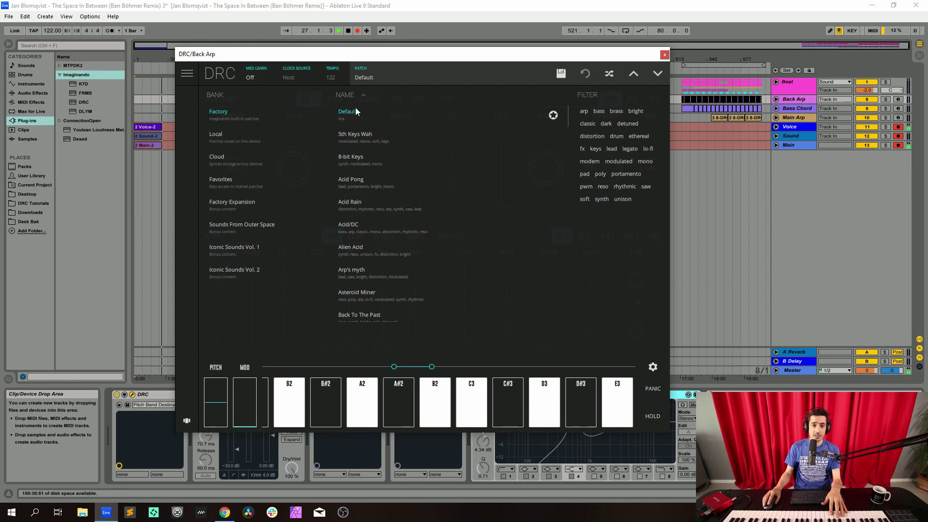
click(897, 99)
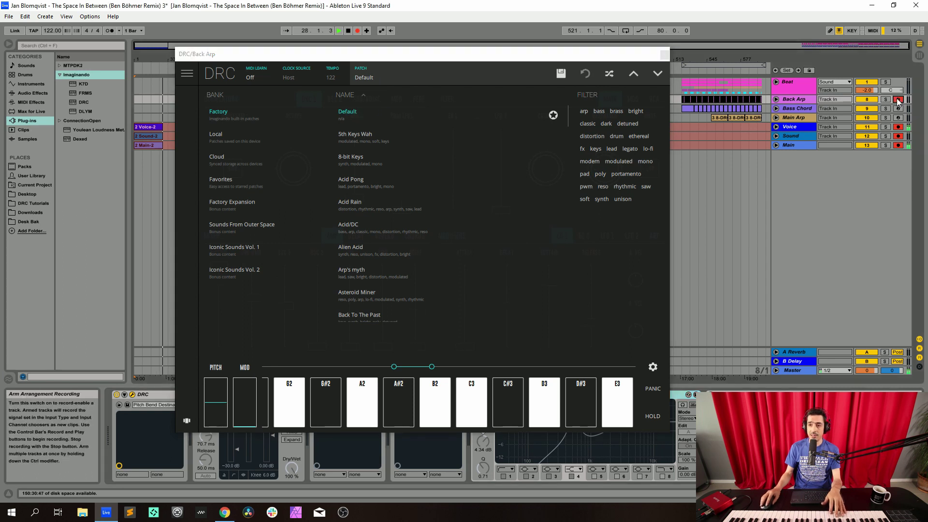
click(422, 76)
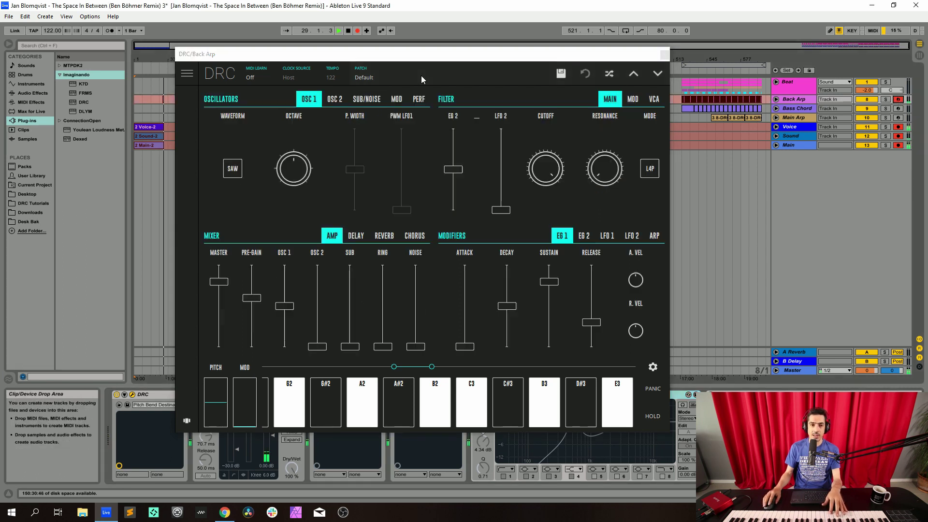
- Raise master and pre-gain to maximum and Osc 1 to about 80 percent, and give oscillator 1 a square wave with a much lower pulse width
drag(215, 284, 217, 266)
click(249, 264)
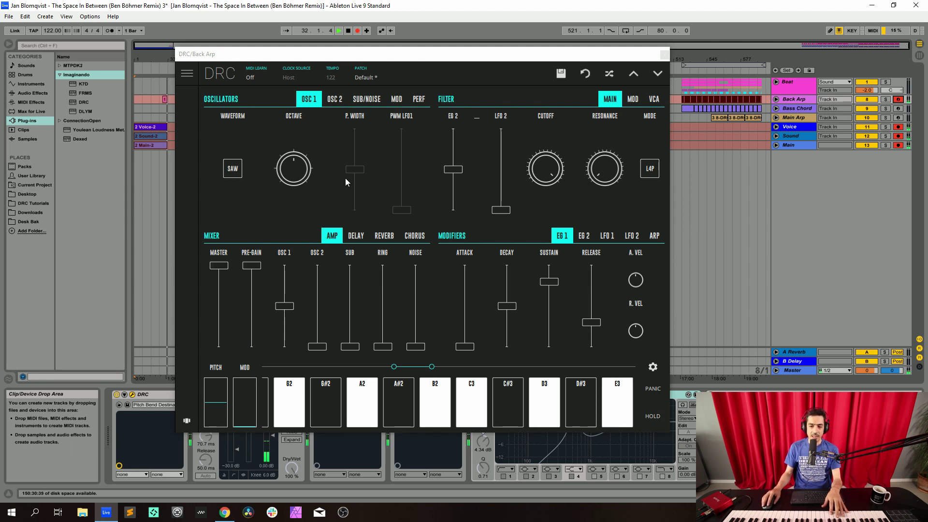
drag(287, 286, 296, 281)
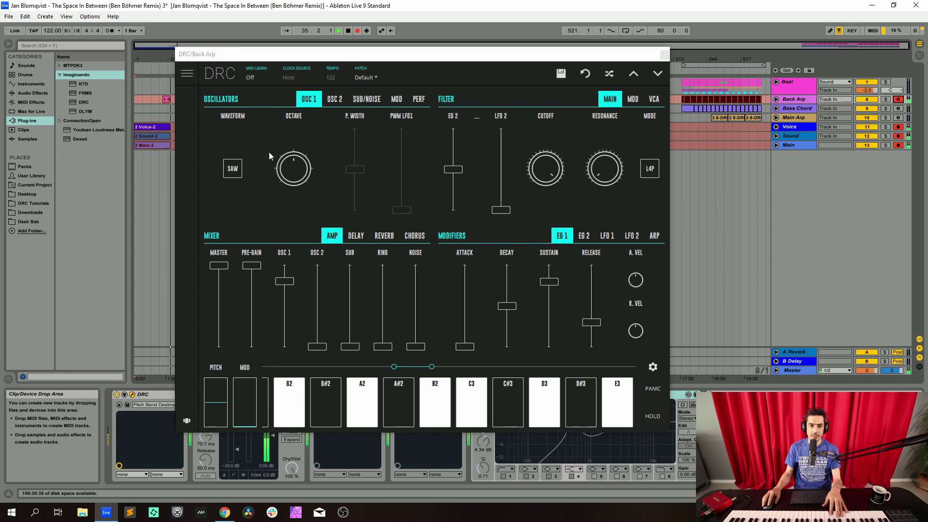
click(233, 169)
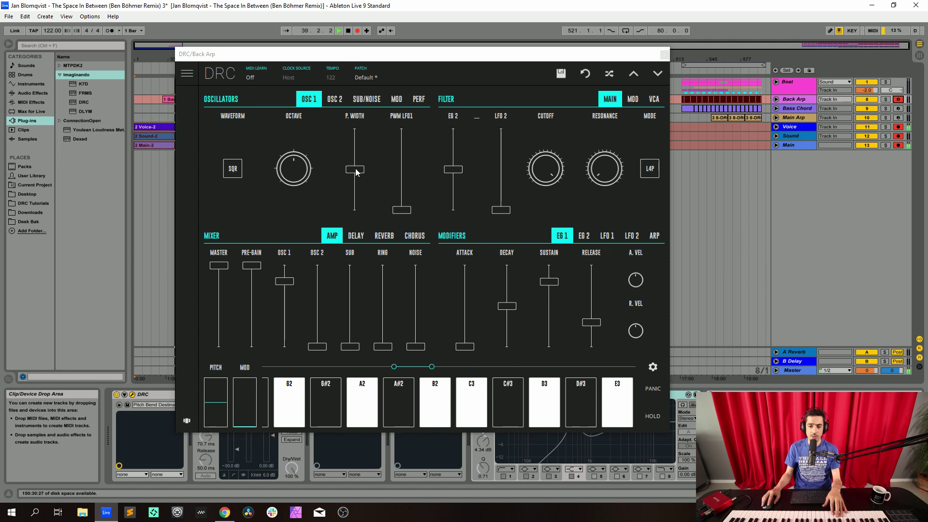
drag(356, 172, 354, 202)
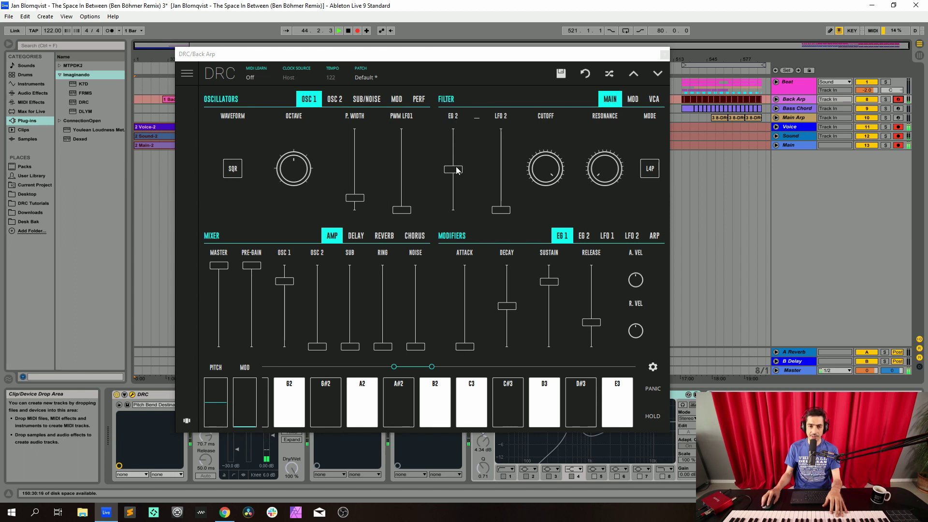
- Shape the DRC filter by slightly lowering the EG 2 amount, setting cutoff to about 0.27 and resonance to about 0.14
drag(456, 169, 463, 183)
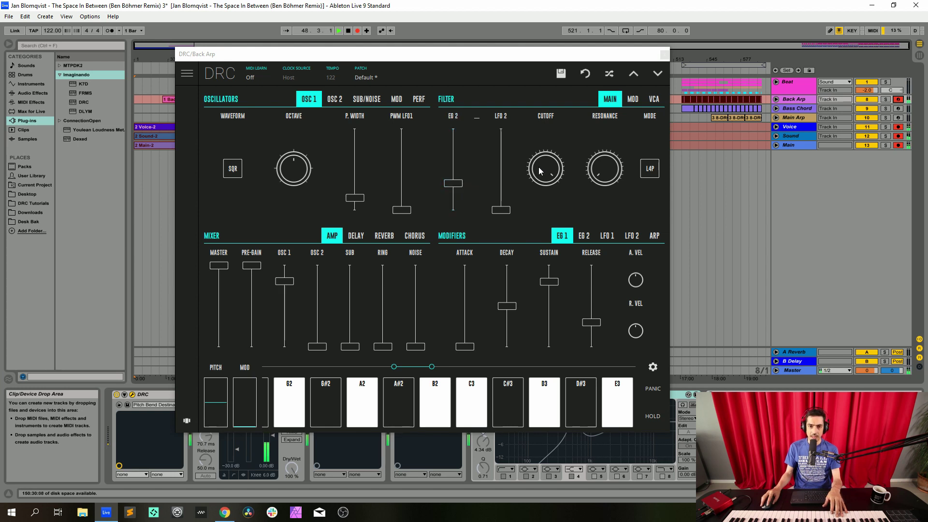
drag(541, 171, 544, 278)
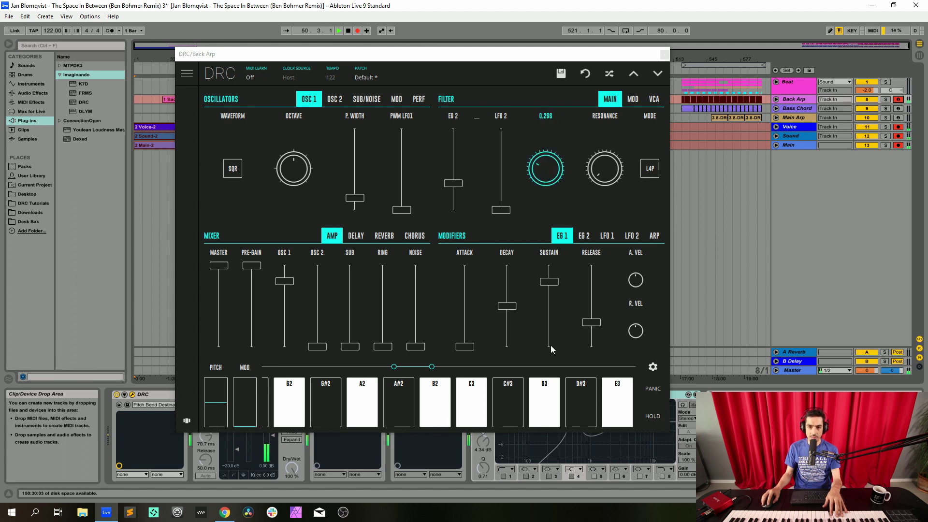
drag(547, 349, 549, 347)
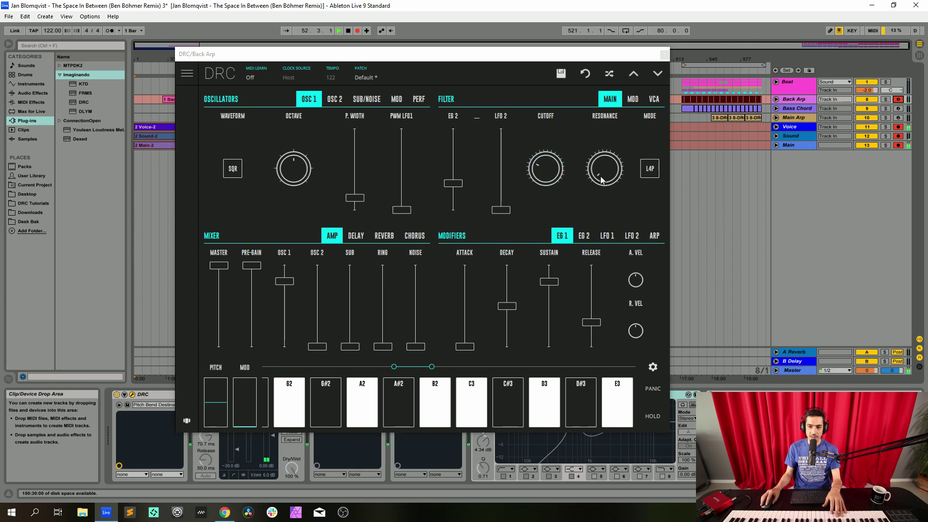
drag(599, 164, 672, 144)
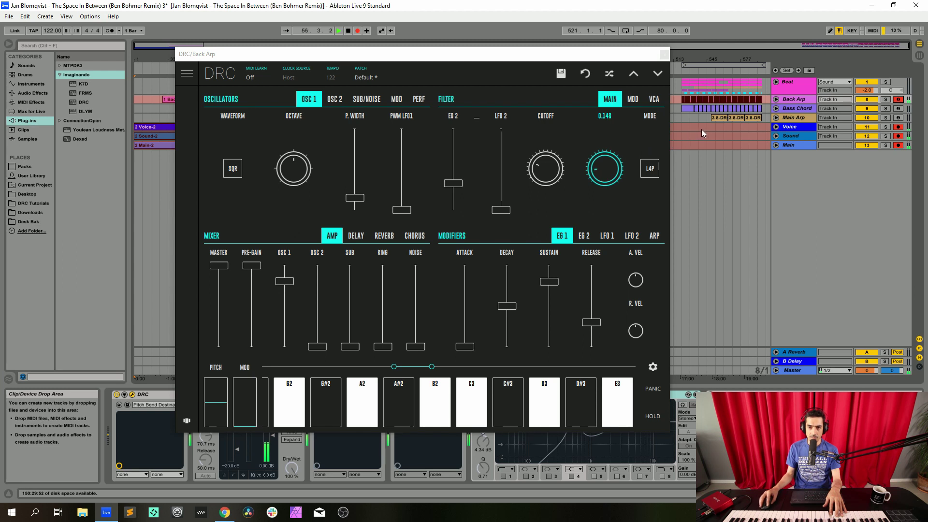
drag(700, 130, 701, 129)
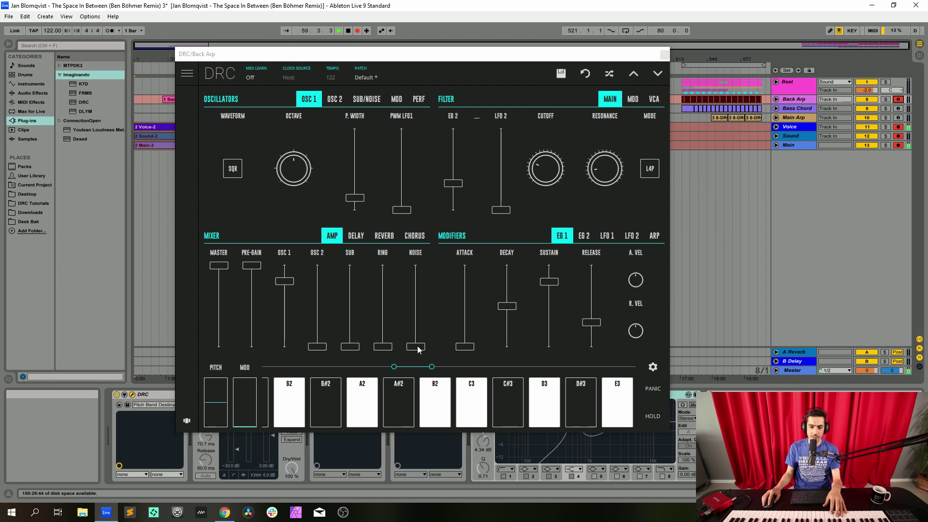
- Raise the noise level to just under halfway, and shape EG 1 with a shorter decay, zero sustain and slightly shorter release
drag(419, 349, 433, 315)
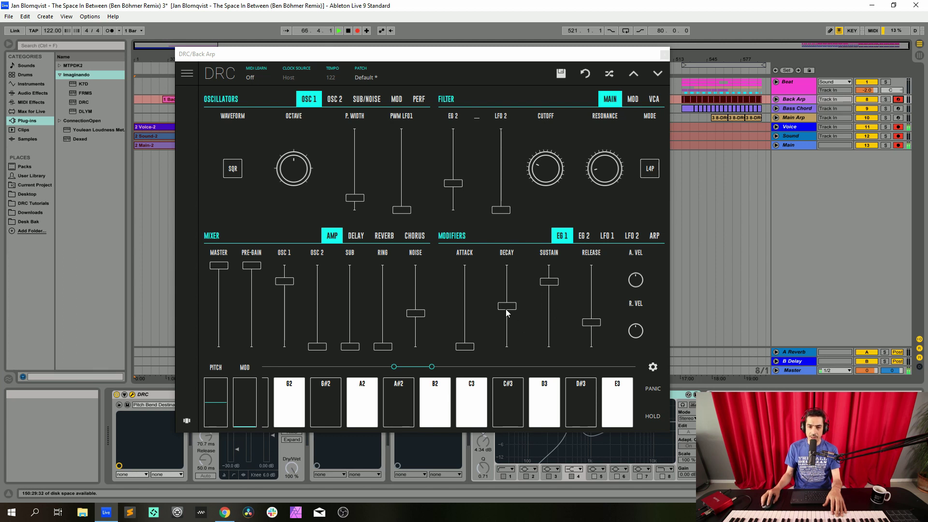
drag(511, 310, 515, 324)
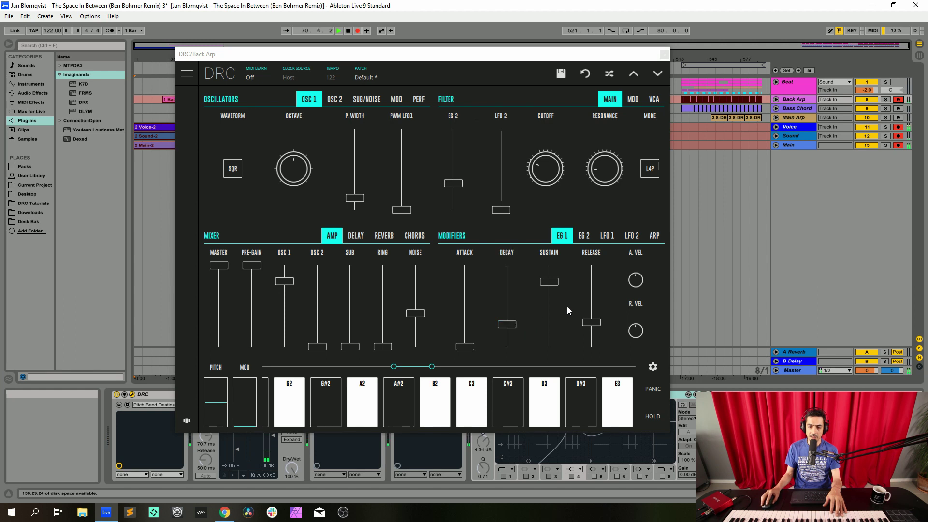
drag(549, 281, 569, 388)
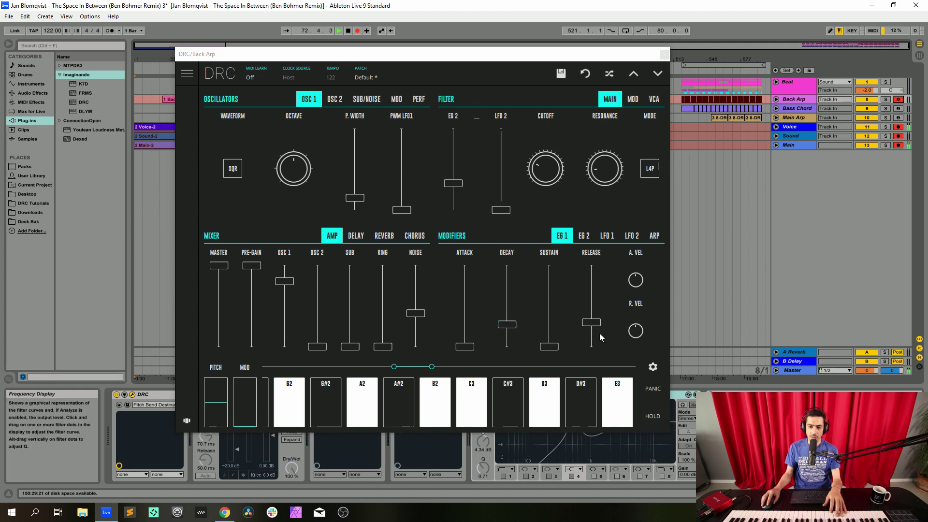
drag(596, 323, 594, 329)
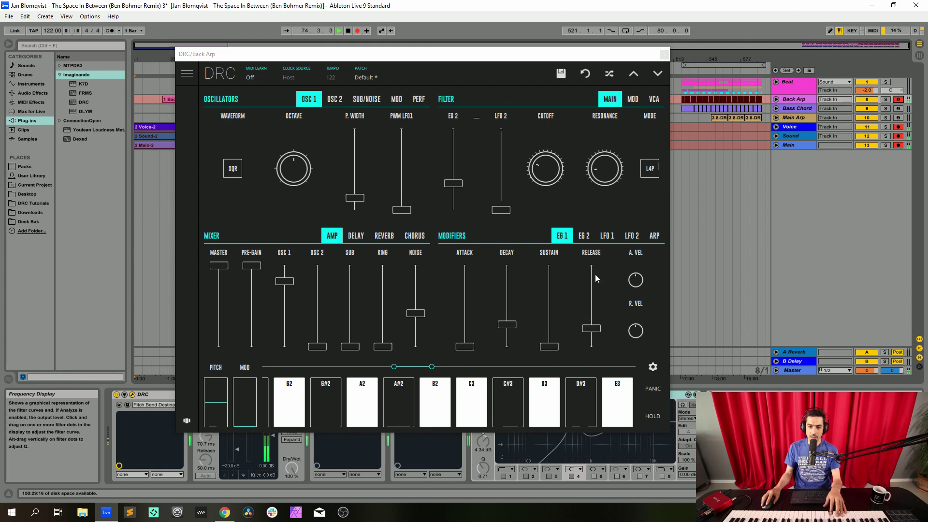
- Shape EG 2 with a shorter decay, slightly lower sustain and release raised to about halfway
click(584, 235)
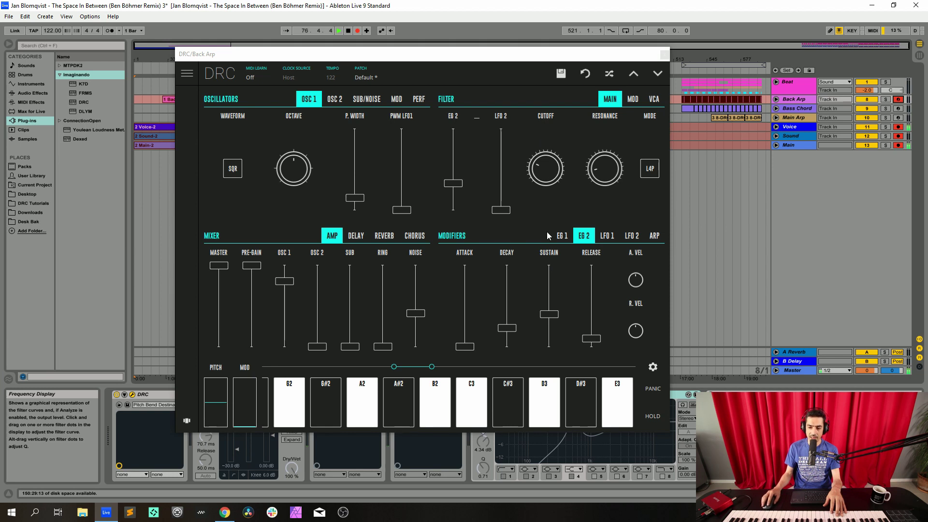
click(509, 330)
drag(509, 332, 508, 337)
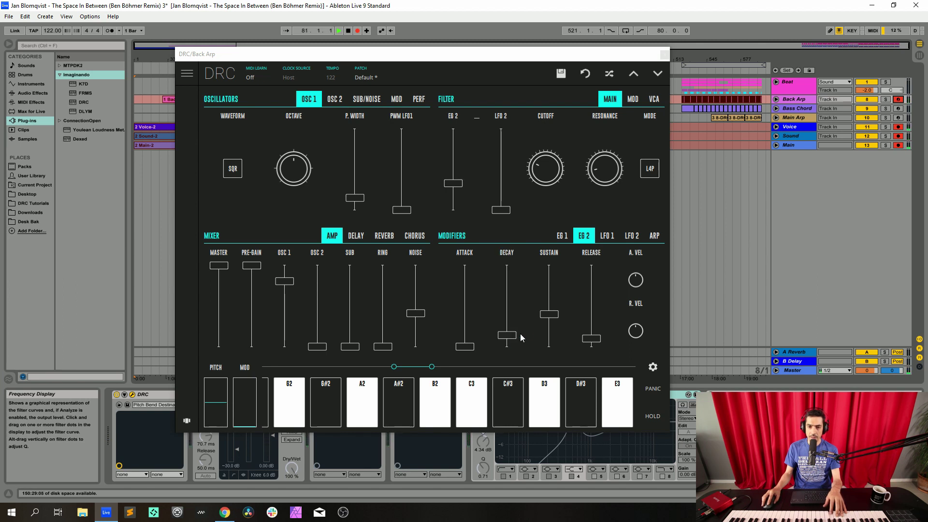
drag(557, 317, 592, 310)
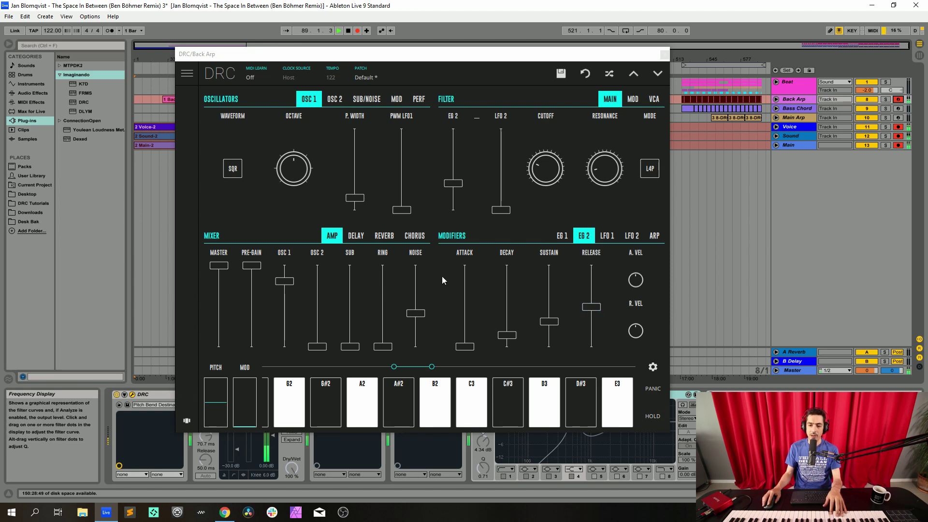
- Raise the filter's velocity modulation slightly above centre and close the DRC synth window
click(633, 99)
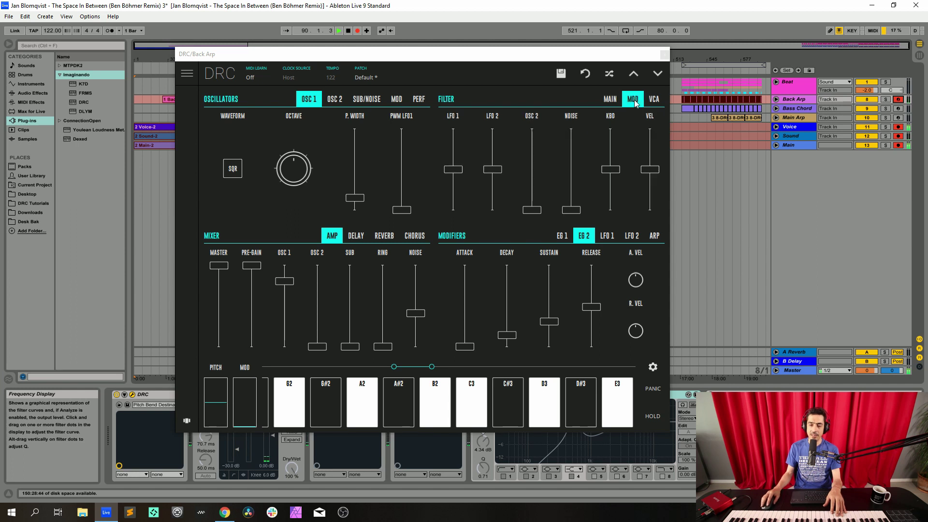
click(610, 99)
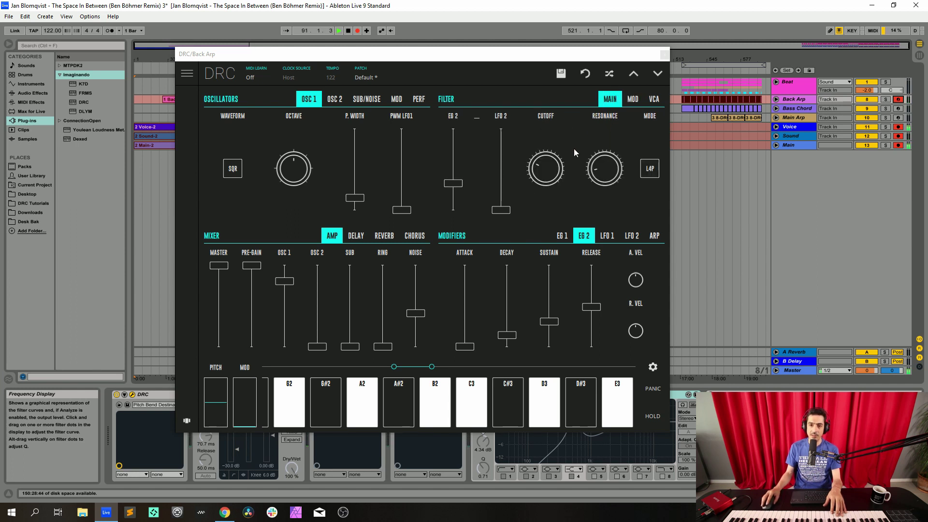
click(632, 99)
mouse_move(655, 173)
mouse_down()
mouse_move(662, 157)
mouse_move(657, 165)
mouse_up()
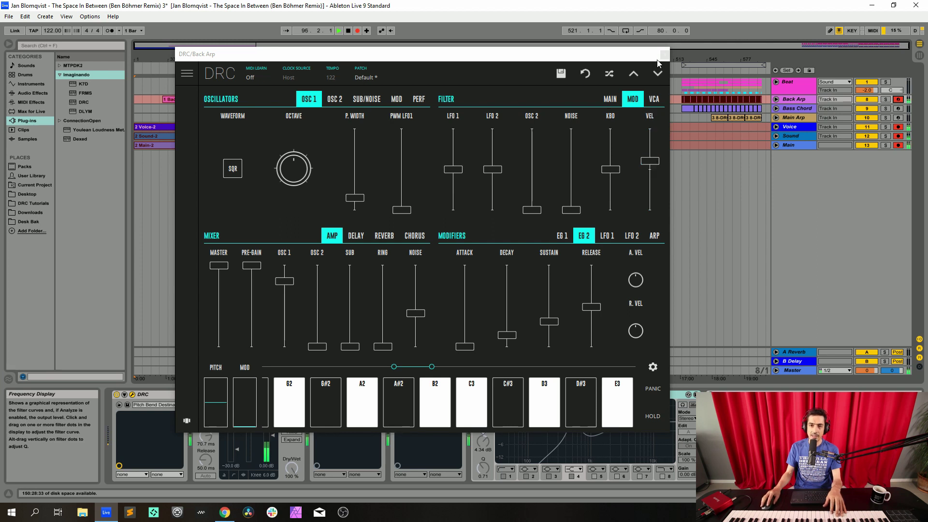
click(665, 54)
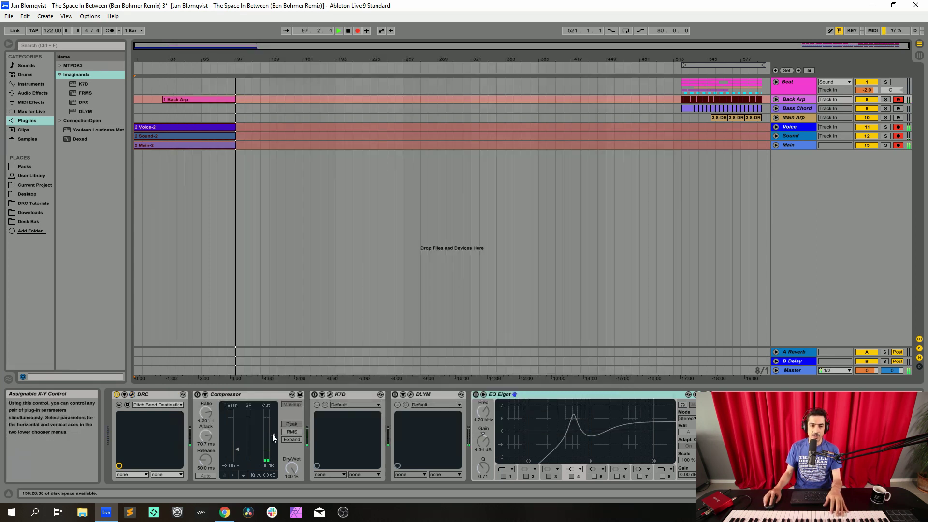
- Turn on the Compressor in the Back Arp device chain
click(773, 493)
scroll(110, 434, left, 1)
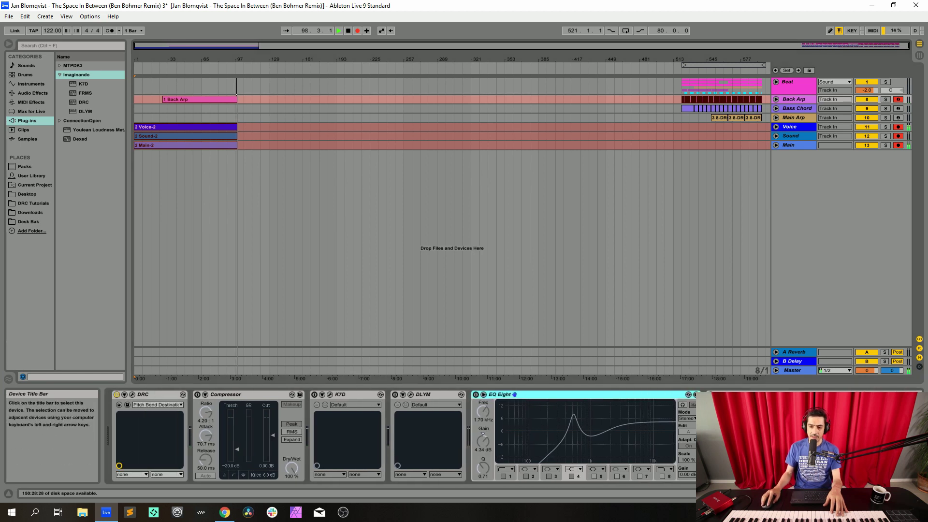
click(198, 395)
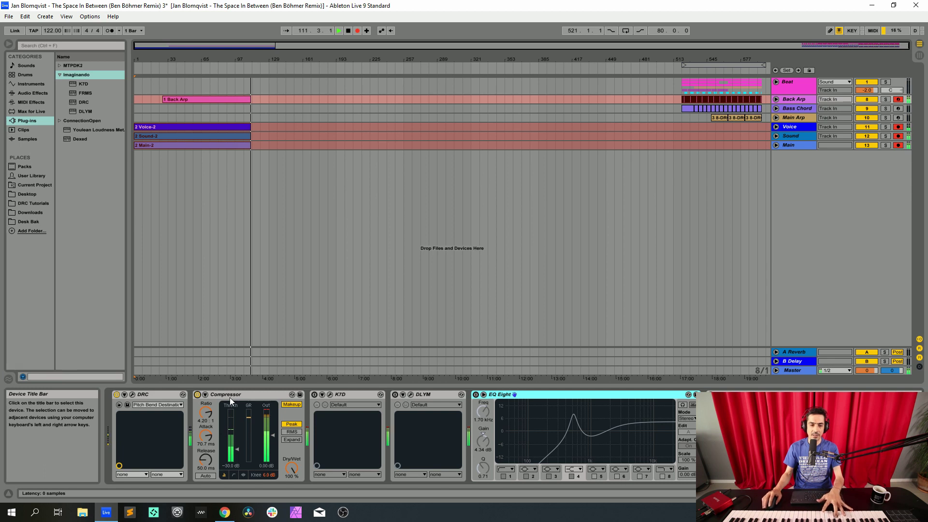
- Turn on the K7D tape delay, review its filter and character settings, and close its window
click(331, 394)
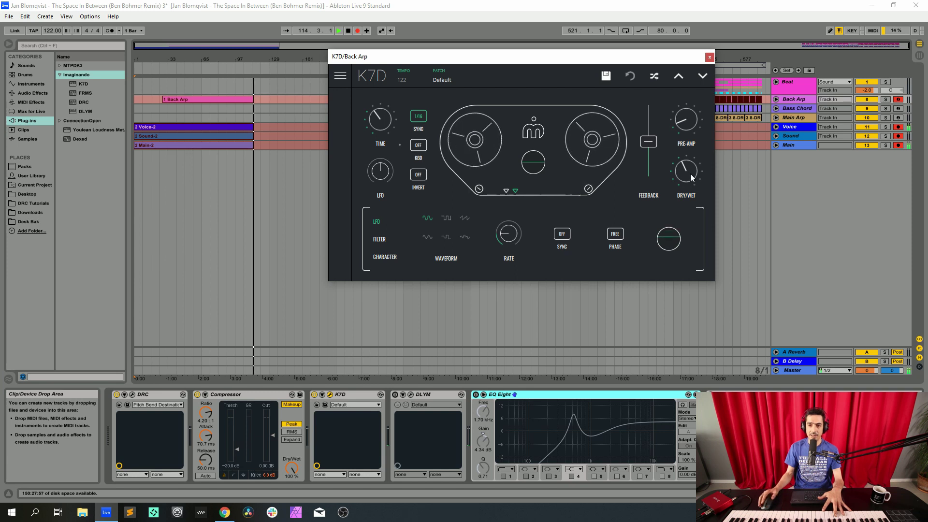
click(380, 239)
click(384, 256)
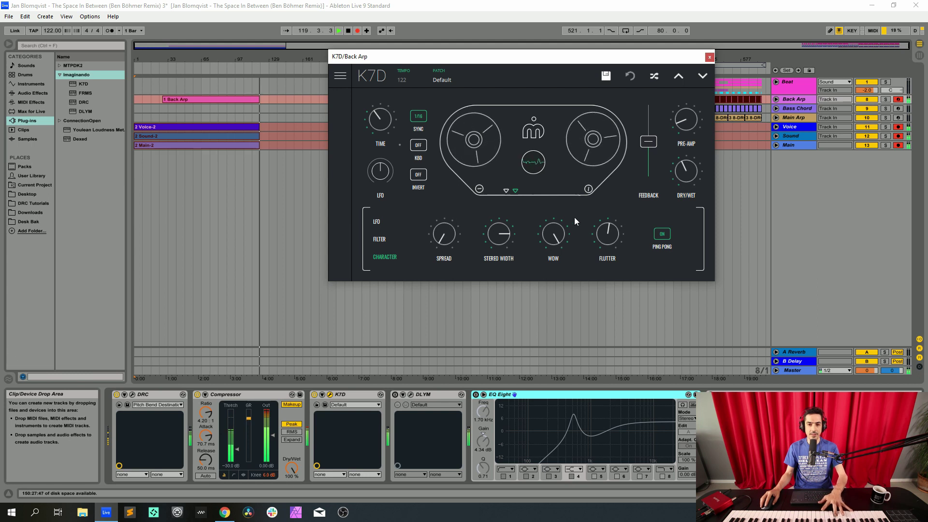
click(708, 57)
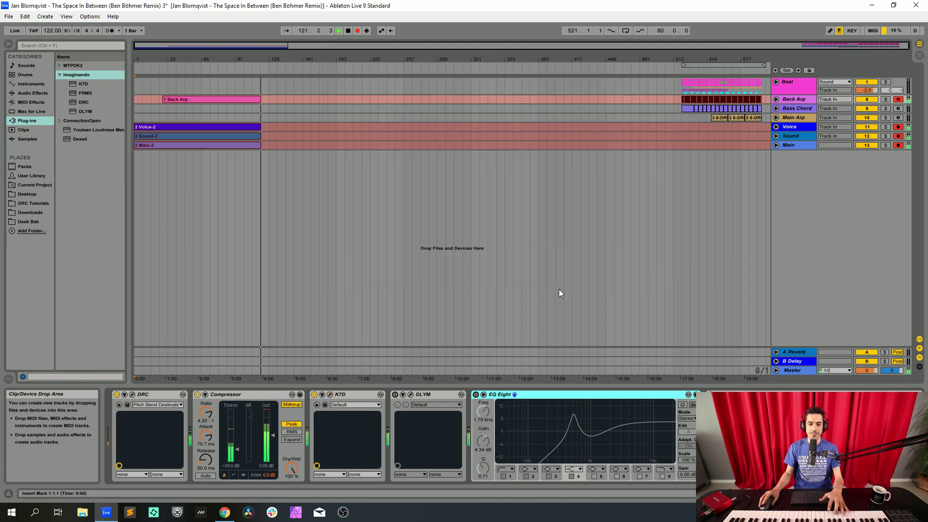
- Turn on the DLYM effect, fine-tune its Time control, and close its window
click(411, 394)
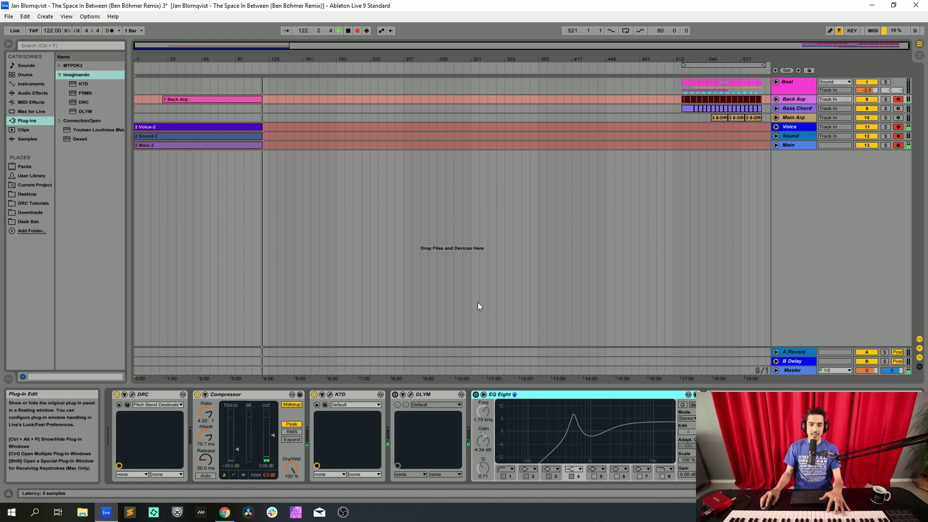
click(395, 395)
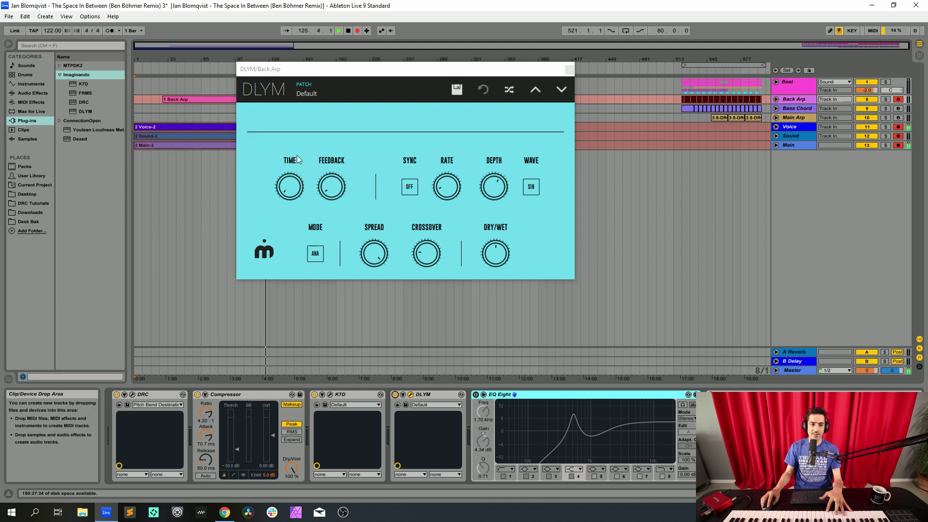
drag(295, 189, 295, 189)
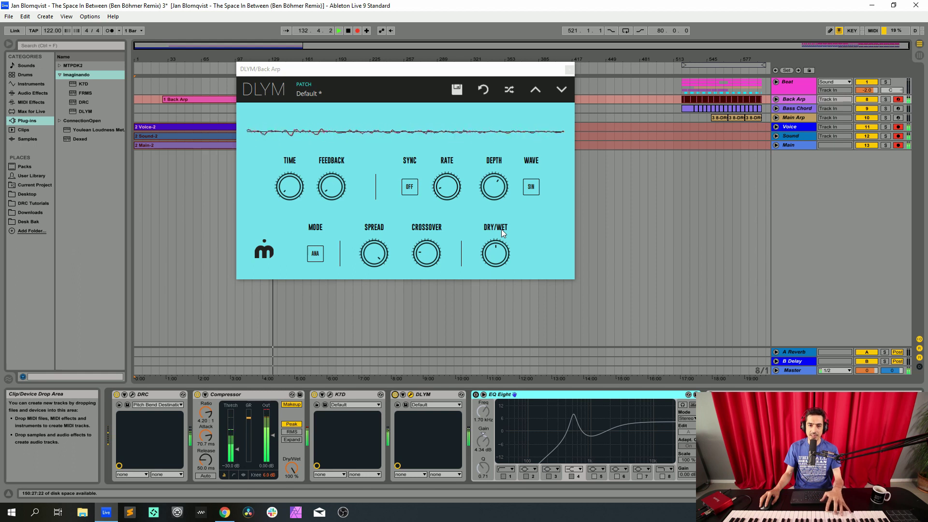
click(569, 71)
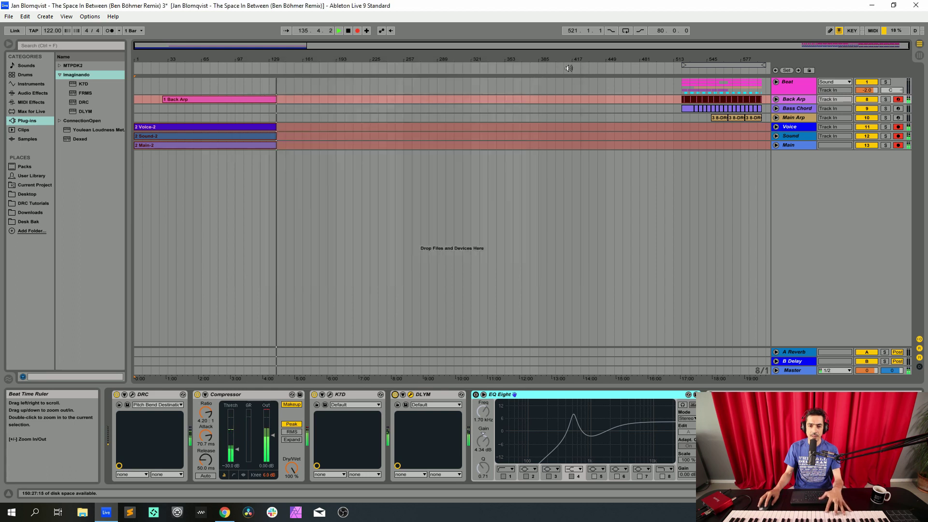
- Turn on EQ Eight in the Back Arp device chain and select its band 2 boost
click(476, 395)
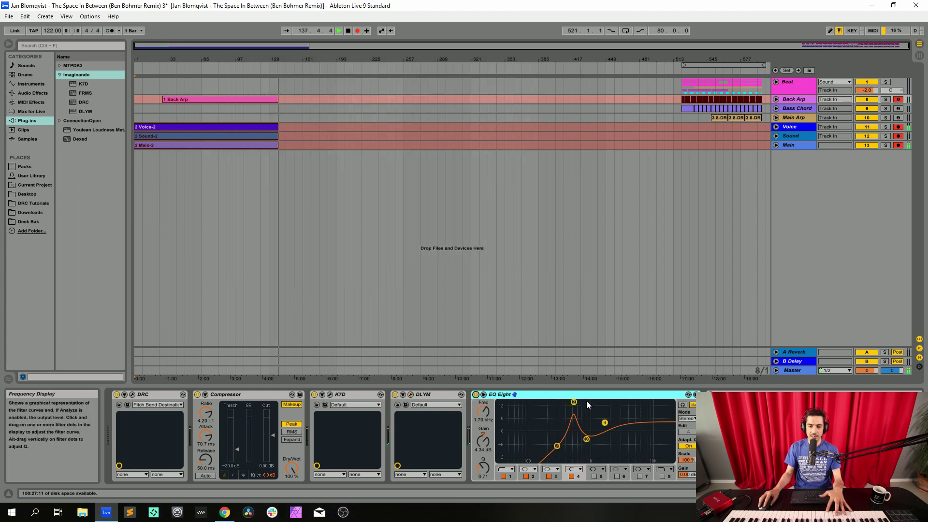
click(573, 402)
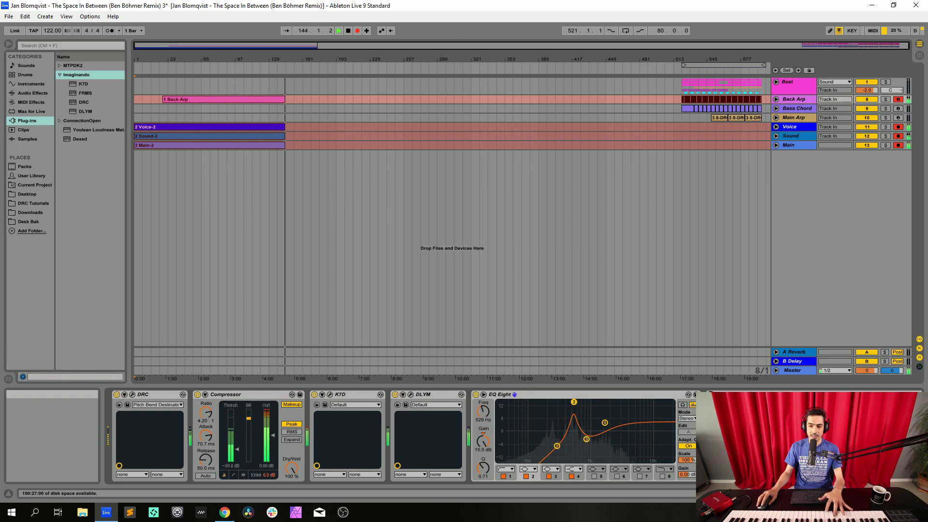
scroll(110, 435, right, 2)
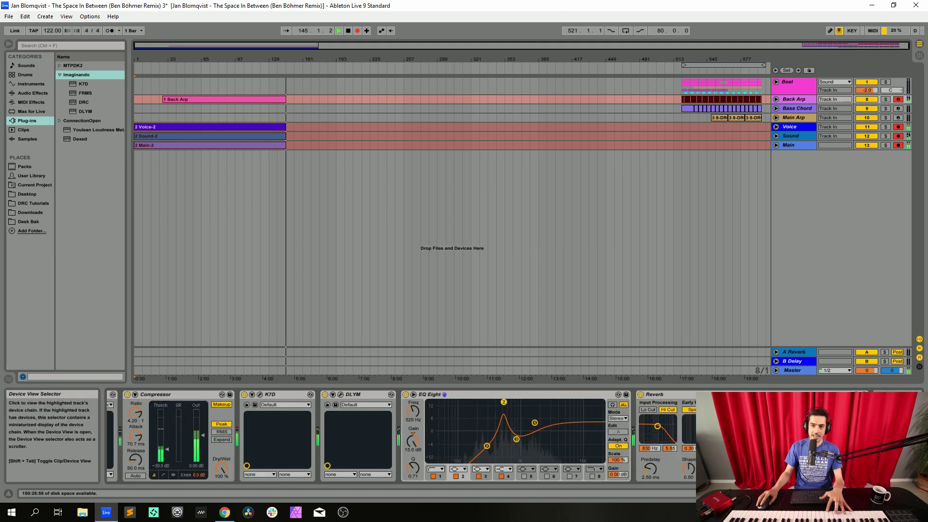
- Select and arm the Bass Chord track and open its DRC synth window
click(792, 109)
click(897, 108)
click(806, 109)
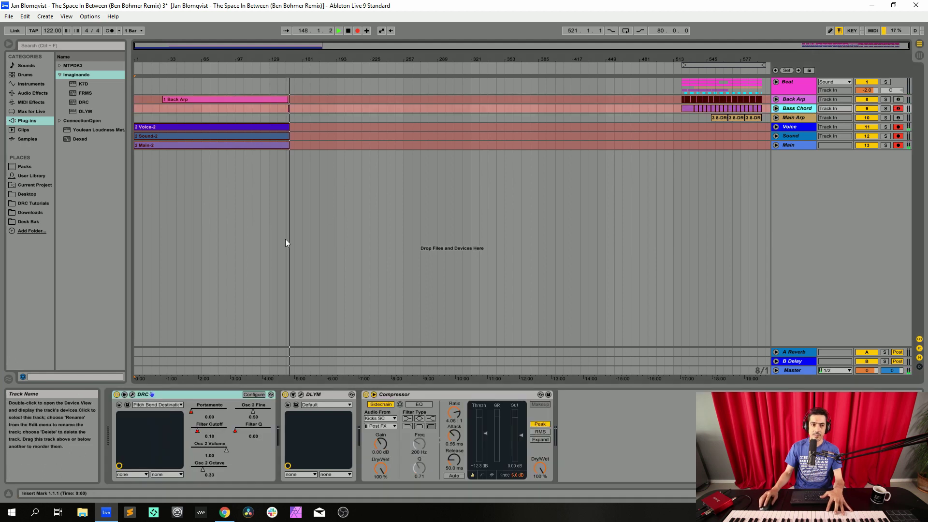
click(134, 394)
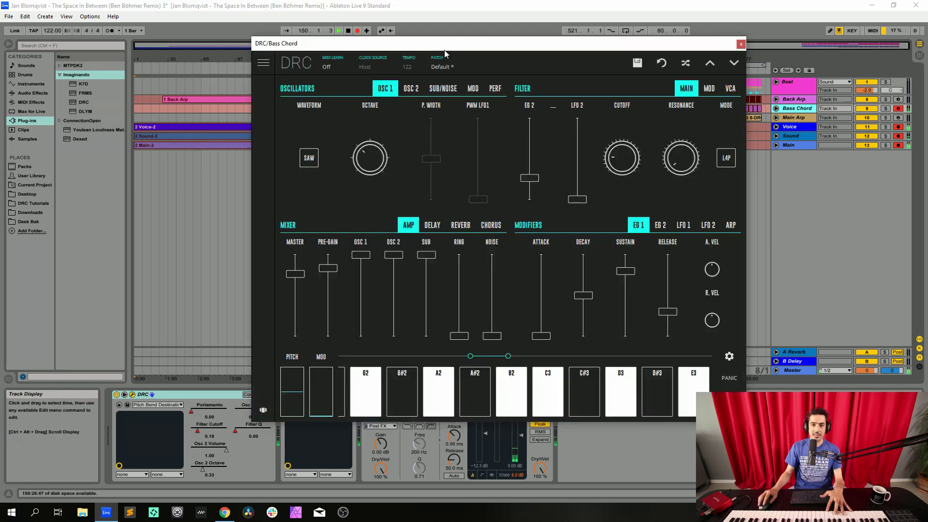
- Load the factory Default patch in the Bass Chord DRC and turn off the track's DLYM and Compressor
click(448, 57)
click(431, 99)
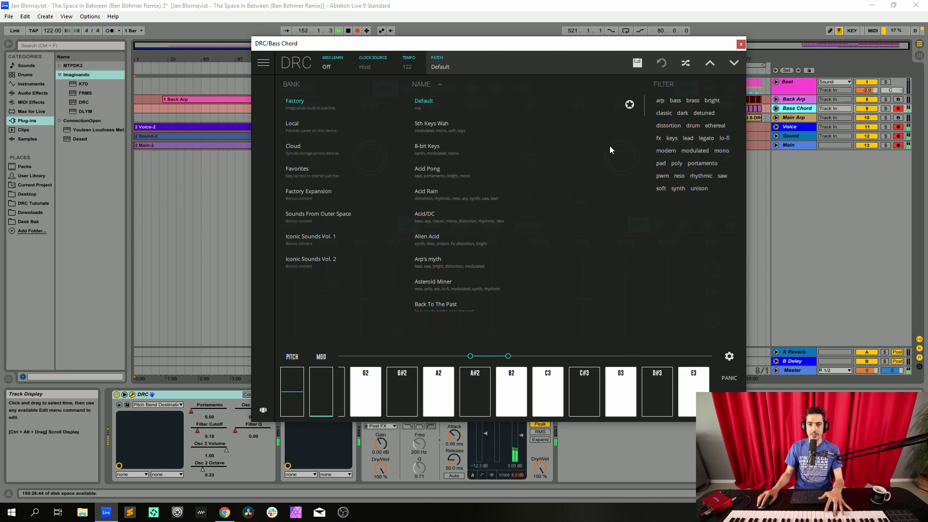
drag(533, 48, 575, 12)
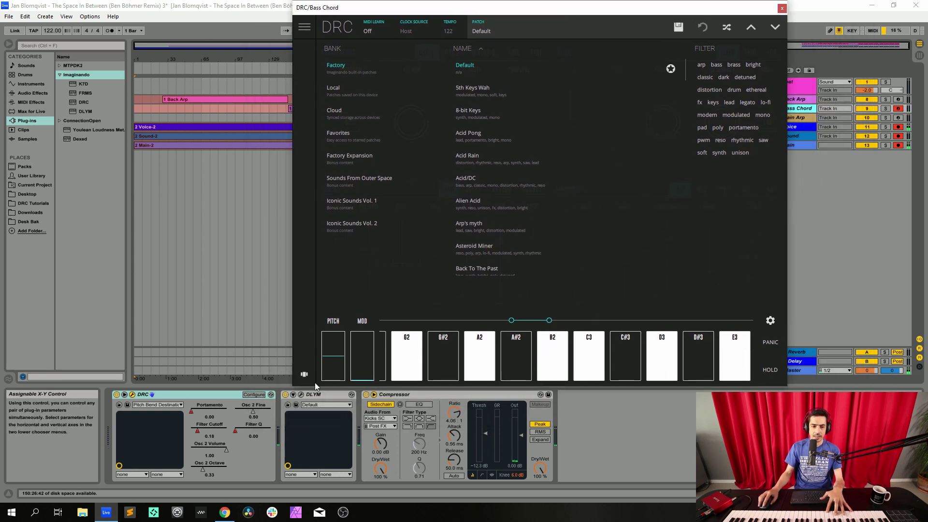
click(365, 394)
click(518, 27)
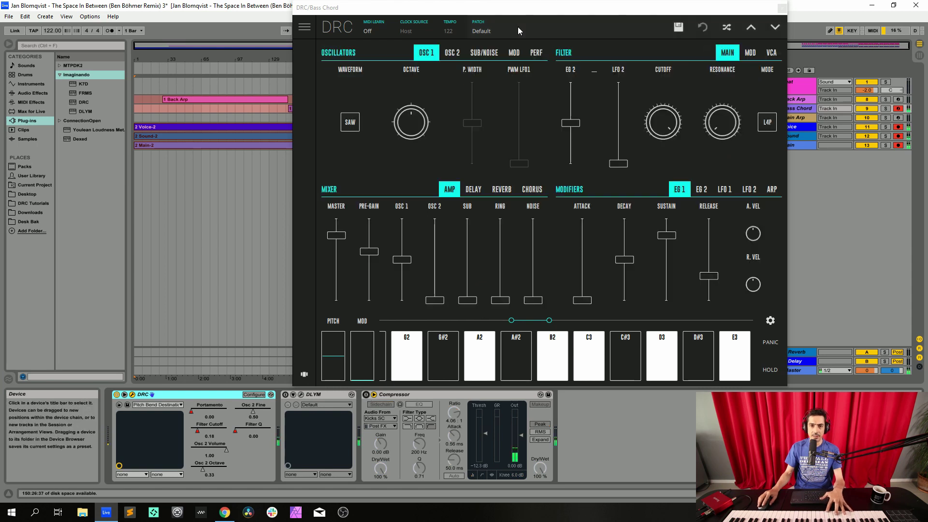
- Lower the octave of both oscillator 1 and oscillator 2 in the Bass Chord DRC
drag(493, 9, 401, 64)
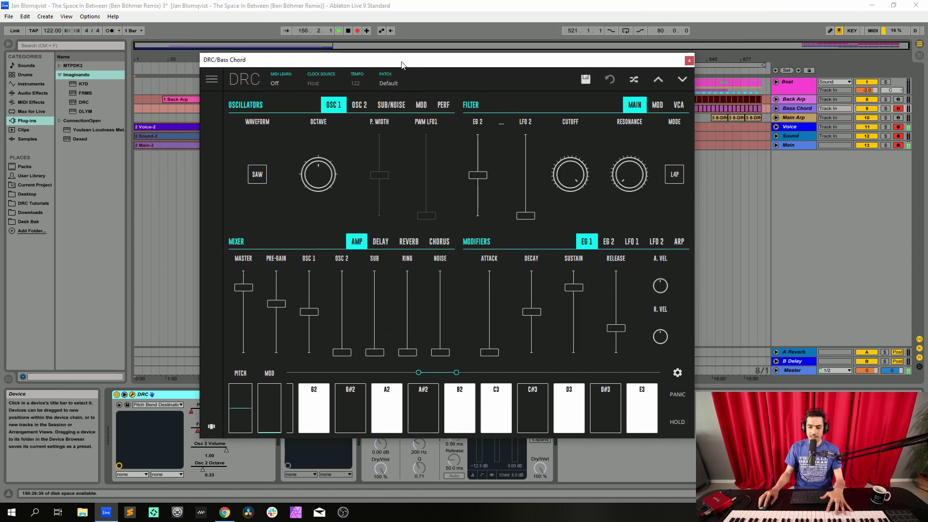
drag(319, 187, 320, 211)
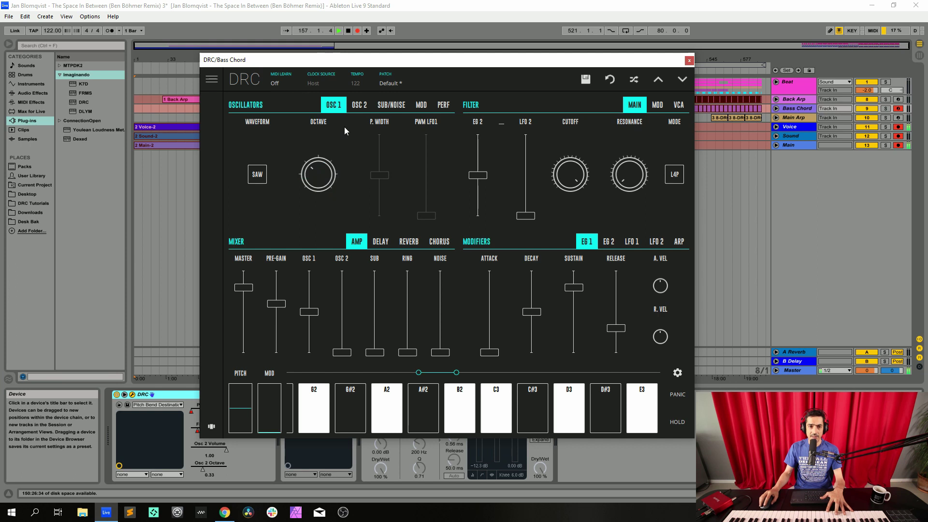
click(359, 105)
drag(303, 235, 306, 250)
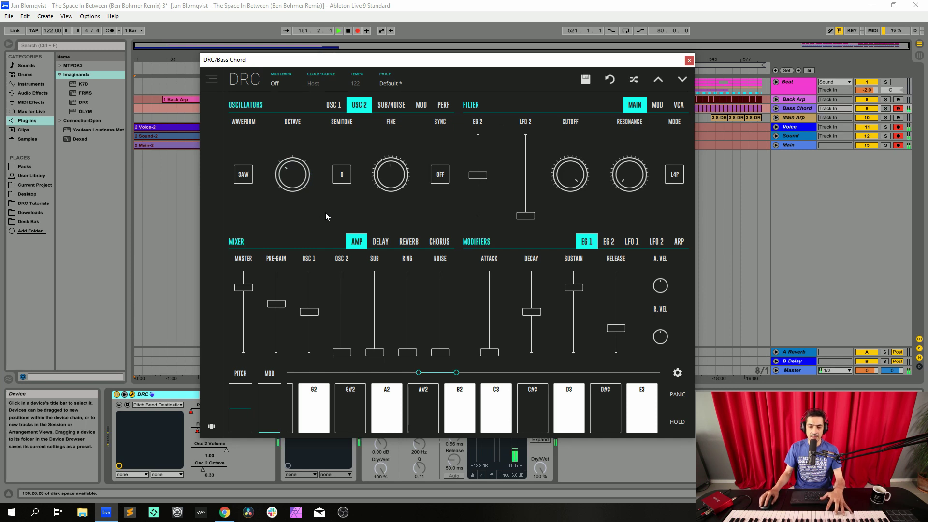
- Set the sub oscillator to octave -1 with the TRI waveform and return to the oscillator 1 settings
click(393, 106)
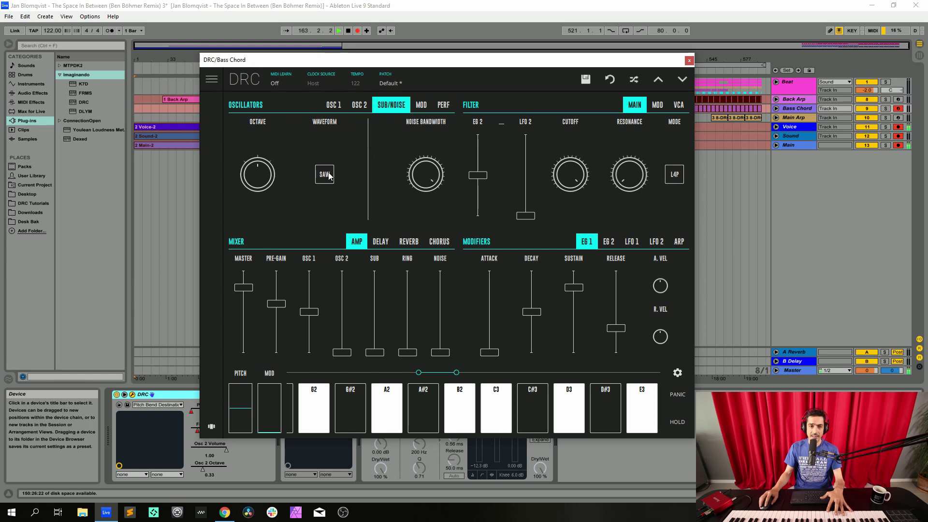
drag(266, 163, 271, 92)
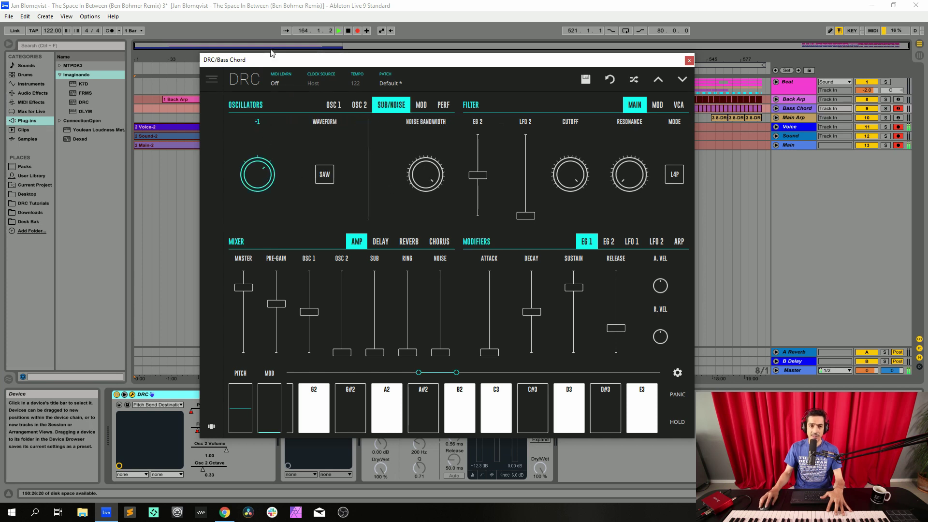
click(322, 175)
click(325, 180)
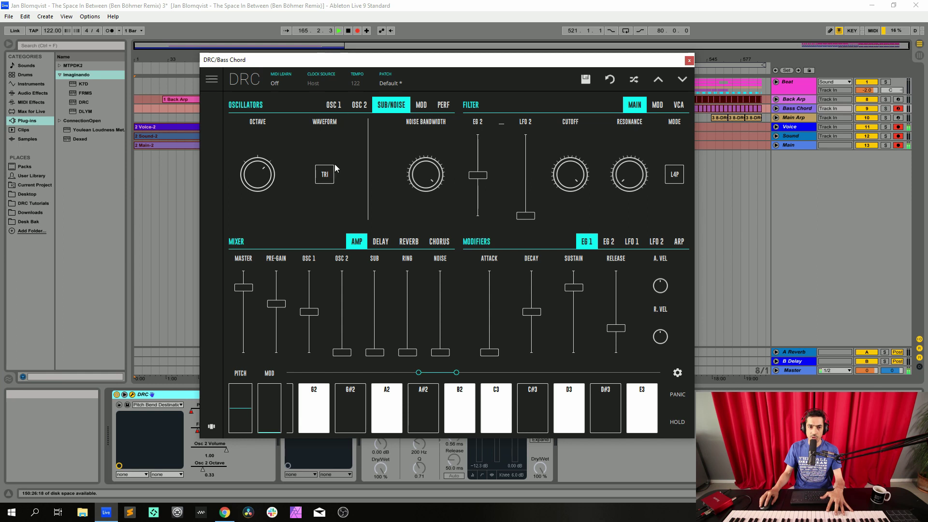
click(335, 106)
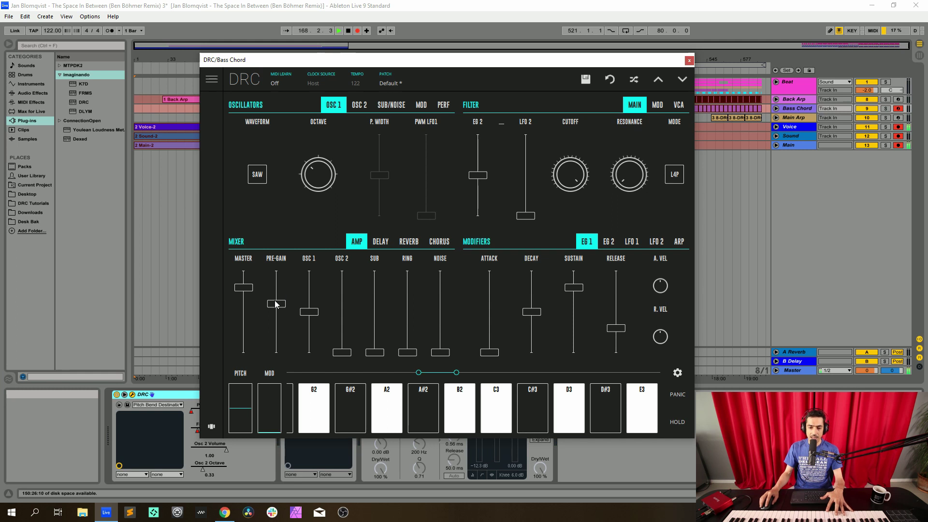
- Lower the mixer's master slightly, raise the pre-gain, and bring Osc 1, Osc 2 and Sub to maximum
drag(247, 289, 252, 294)
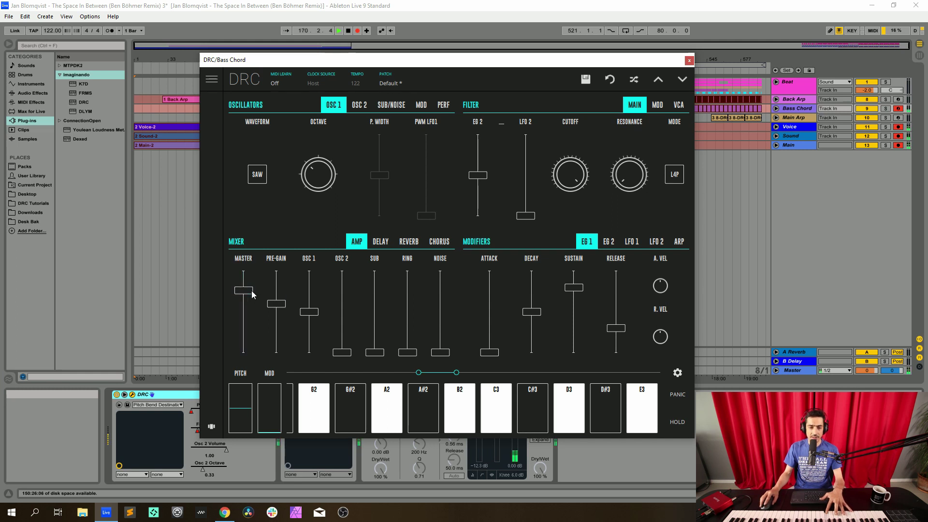
click(277, 307)
drag(278, 308, 311, 270)
drag(345, 356, 341, 274)
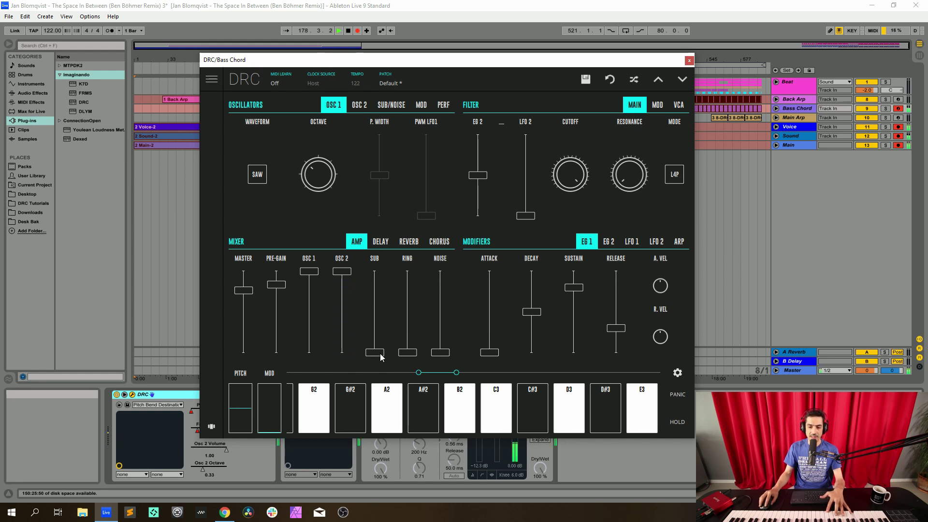
drag(380, 354, 375, 273)
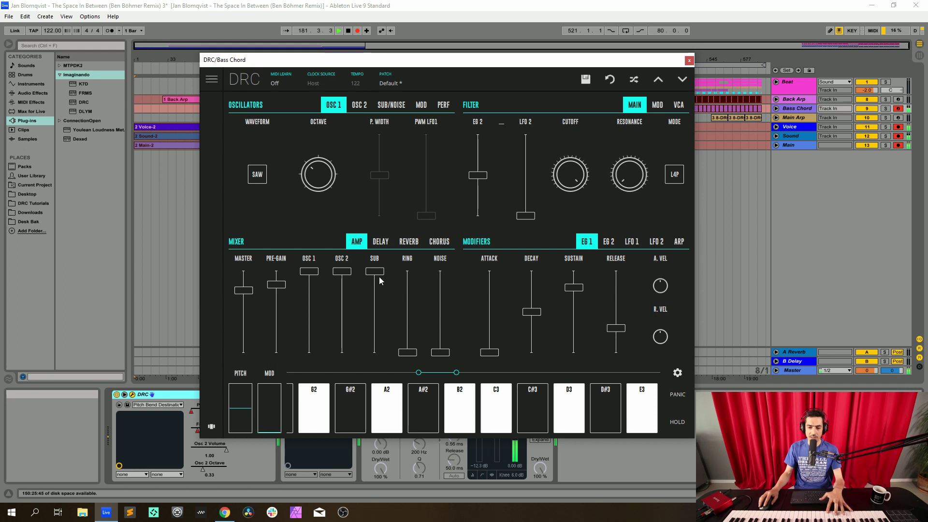
- Set the portamento time to about 540 ms in the oscillators' performance settings
click(441, 105)
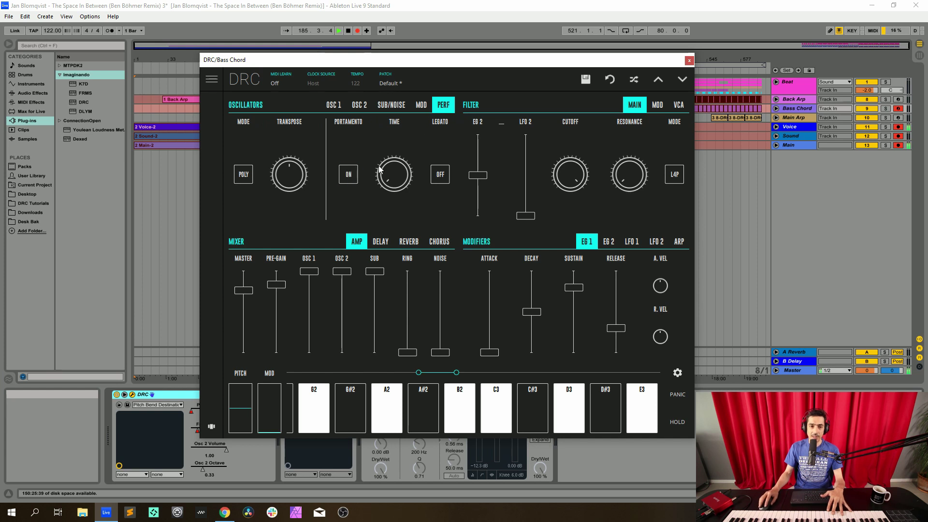
click(391, 182)
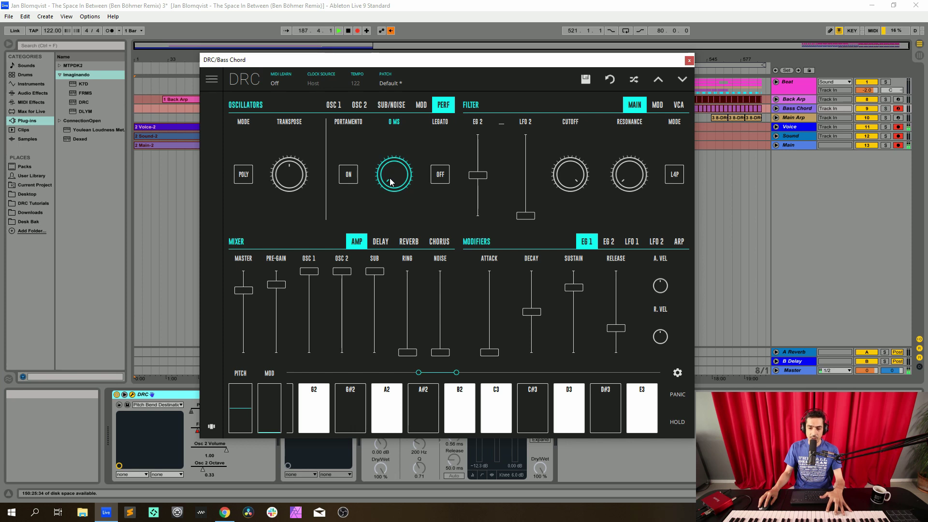
drag(392, 182, 437, 129)
drag(411, 167, 412, 164)
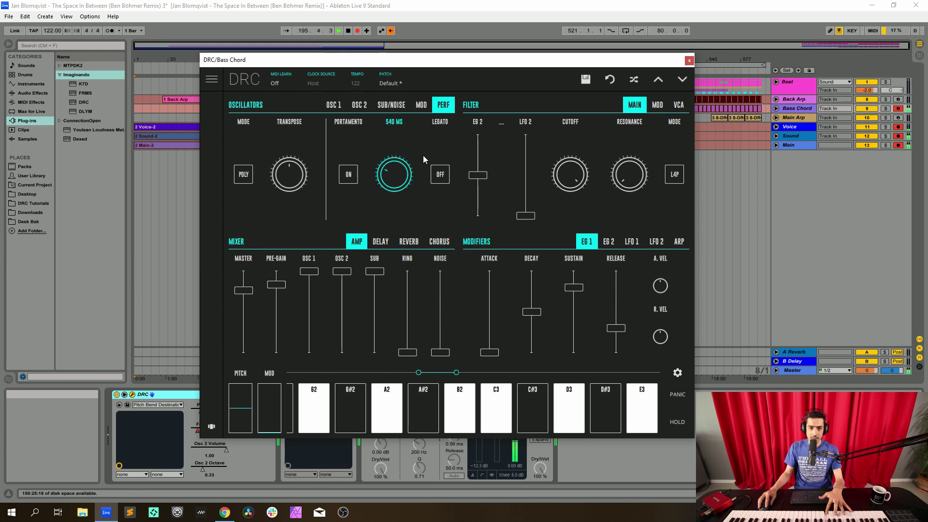
drag(421, 159, 422, 159)
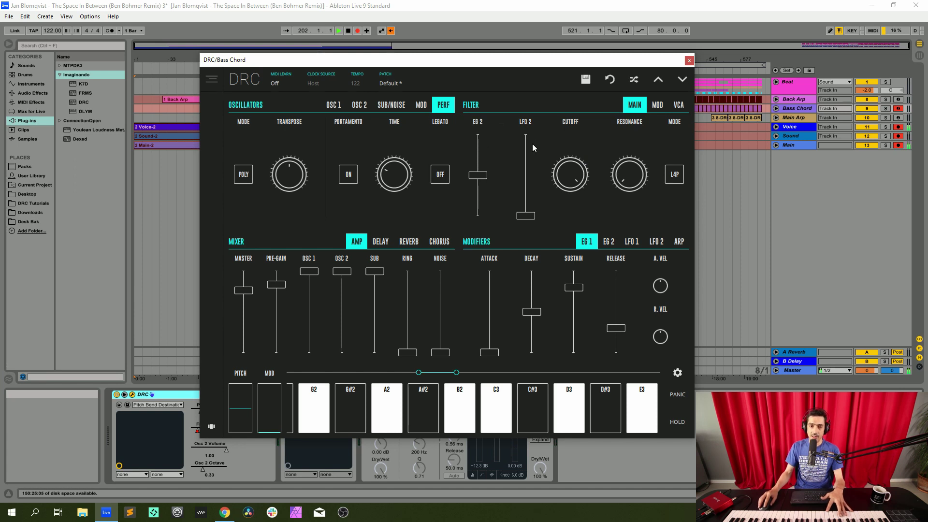
- Lower the filter's EG 2 amount below centre, set the resonance to minimum, and reduce the cutoff
click(610, 242)
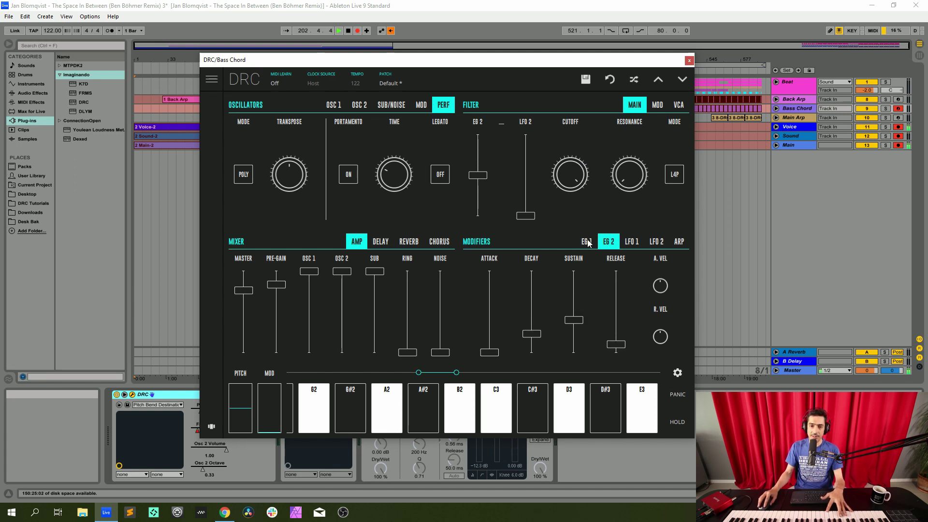
click(588, 242)
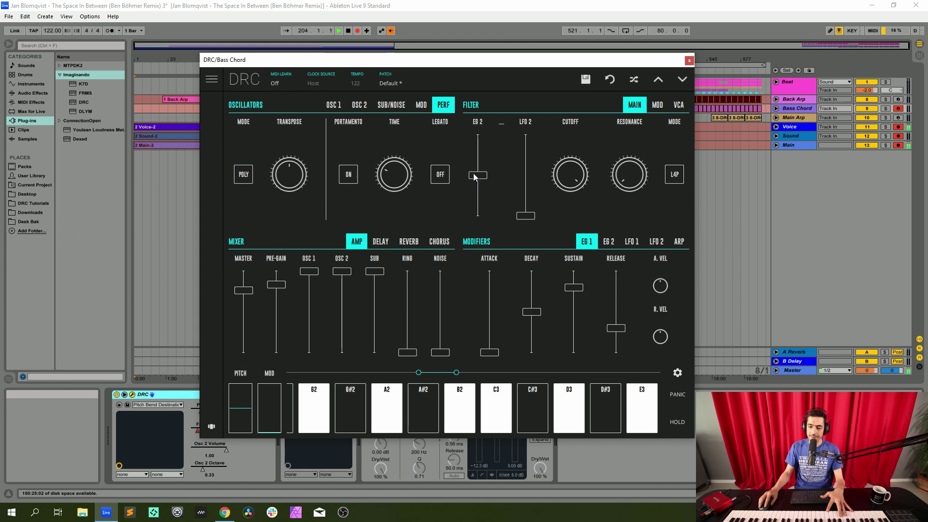
drag(473, 177, 483, 197)
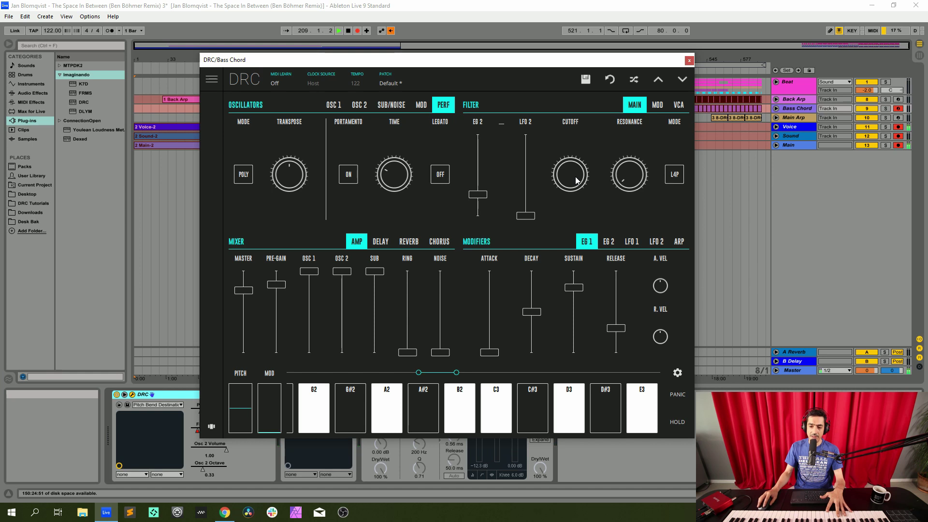
drag(570, 182, 589, 371)
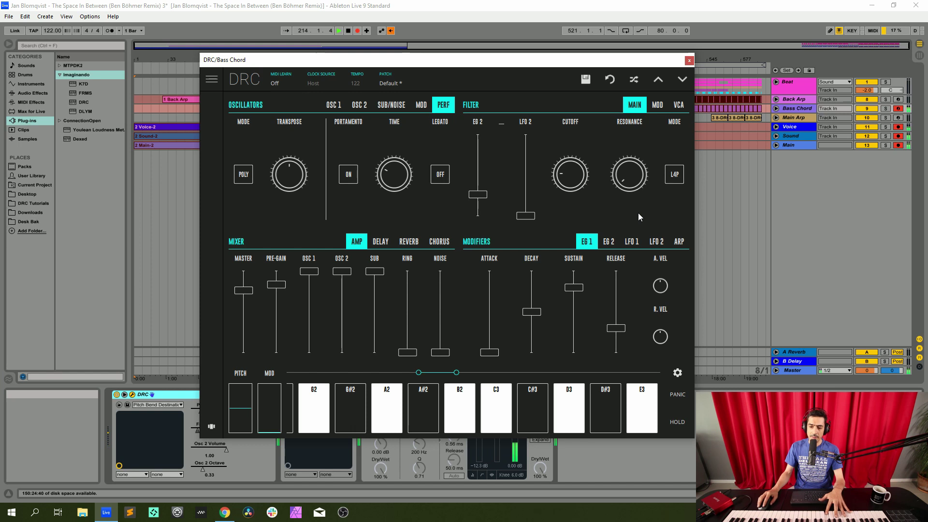
- Lower the filter's KBD and VEL modulation slightly below centre and the VCA's KBD modulation below centre
click(657, 105)
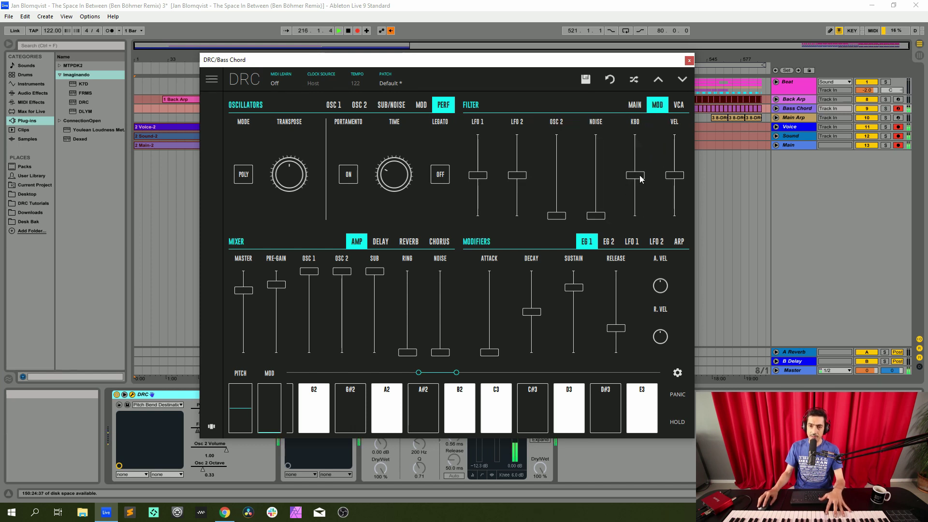
drag(639, 178, 638, 186)
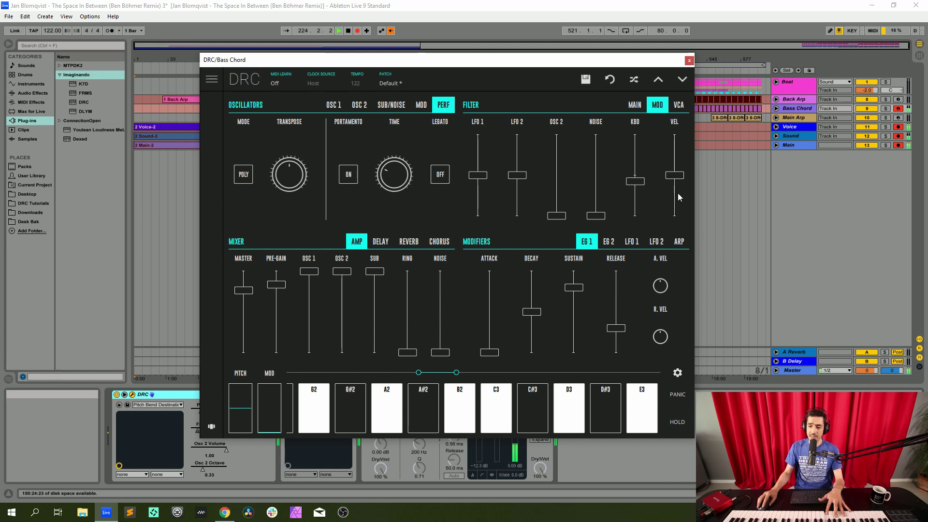
drag(673, 182, 676, 186)
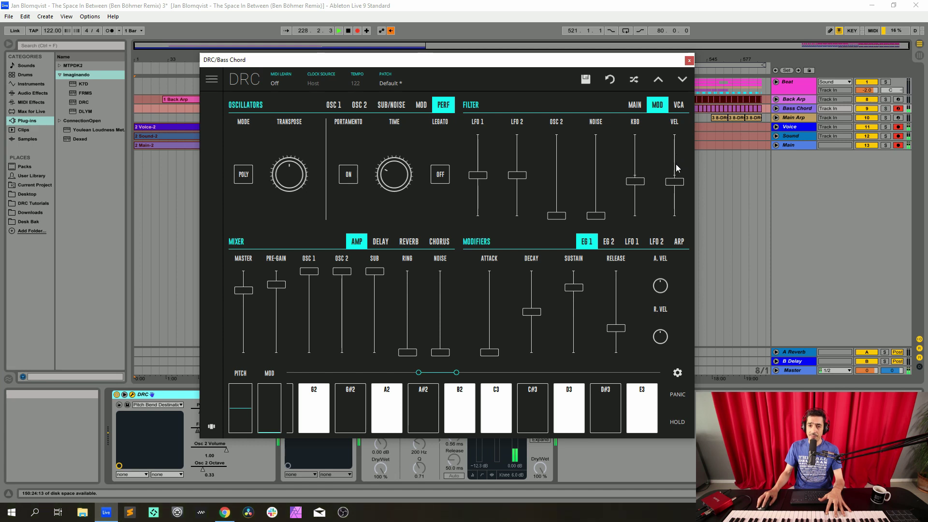
click(675, 106)
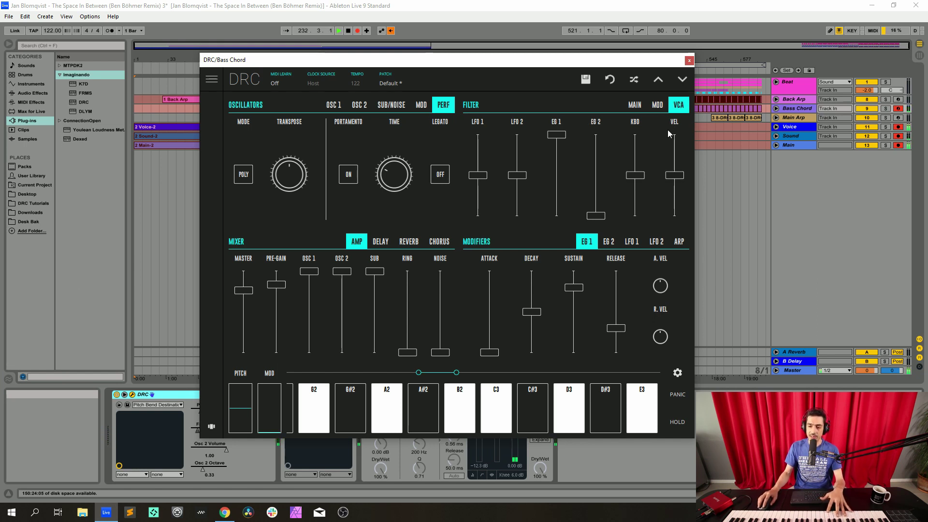
drag(637, 179, 638, 192)
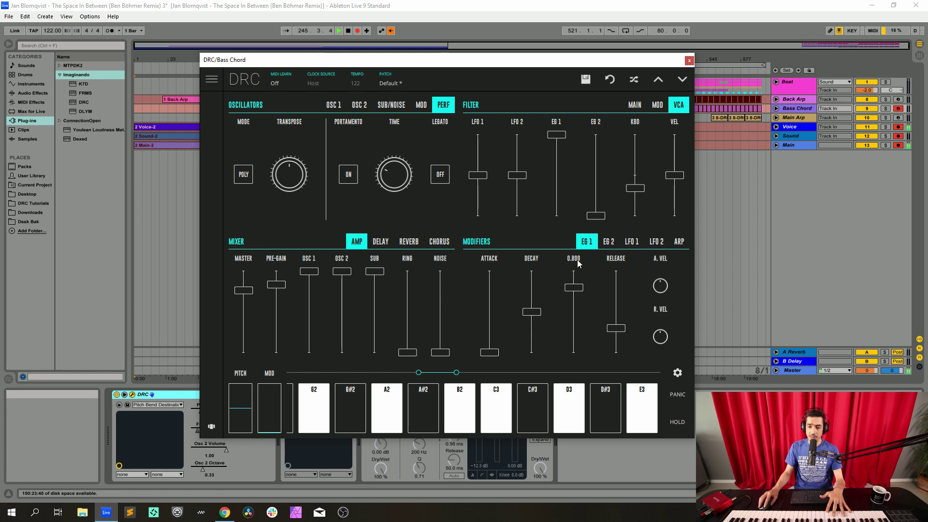
- Raise the EG 2 decay and sustain to maximum and close the DRC window
click(608, 242)
drag(532, 333, 532, 271)
drag(573, 319, 570, 261)
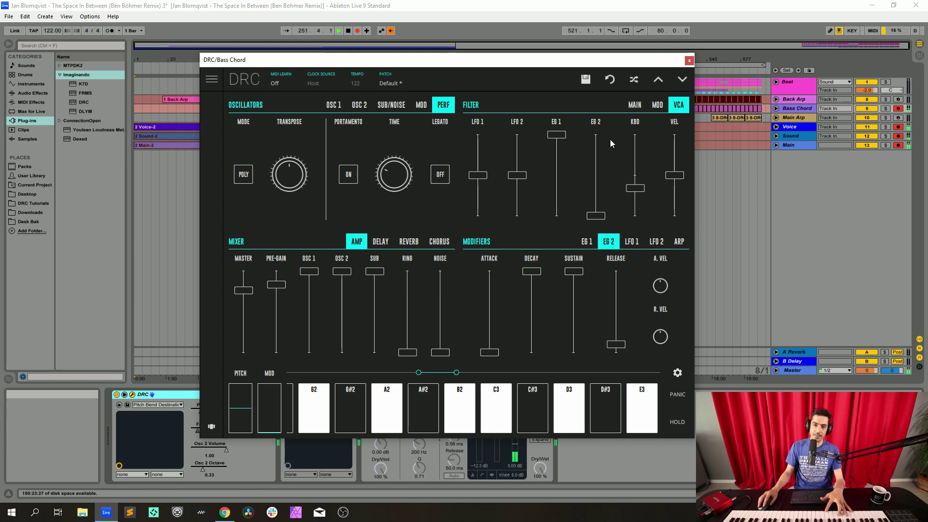
click(688, 60)
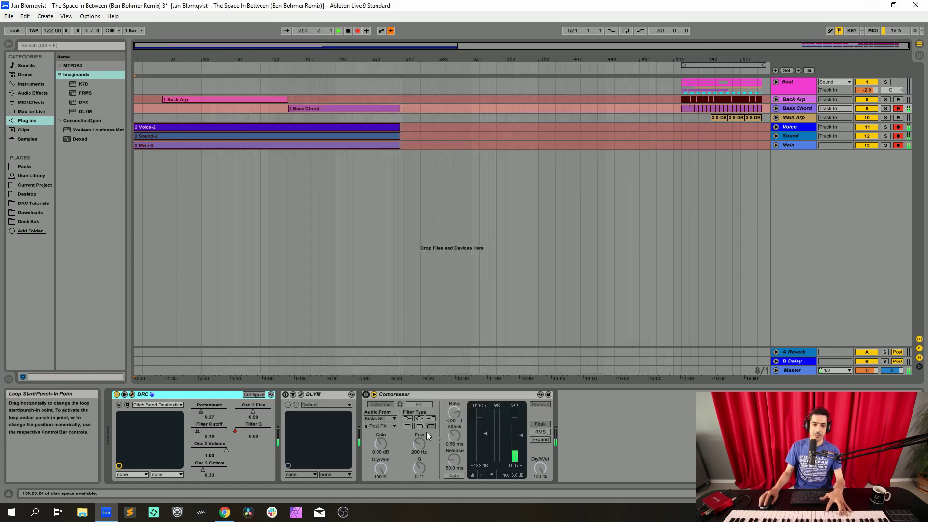
- Open the DLYM window on the Bass Chord track and turn the effect on
click(301, 393)
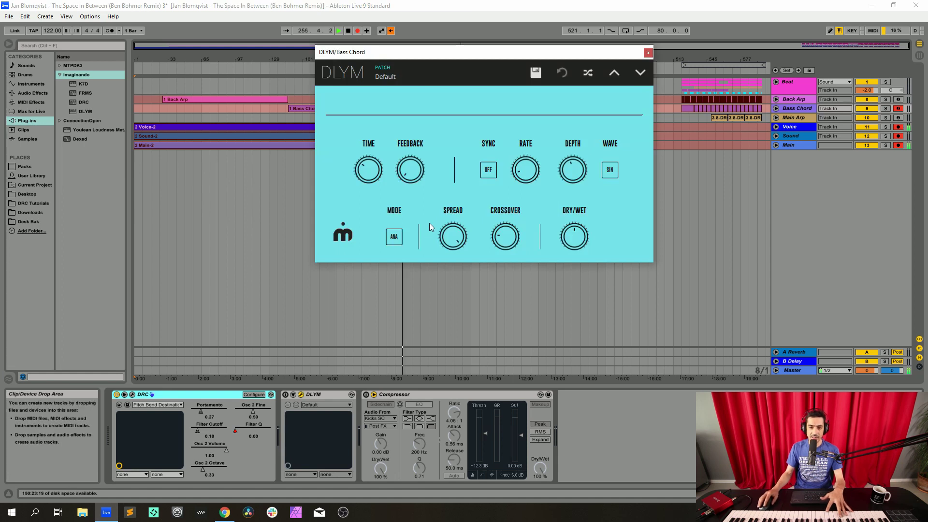
click(285, 395)
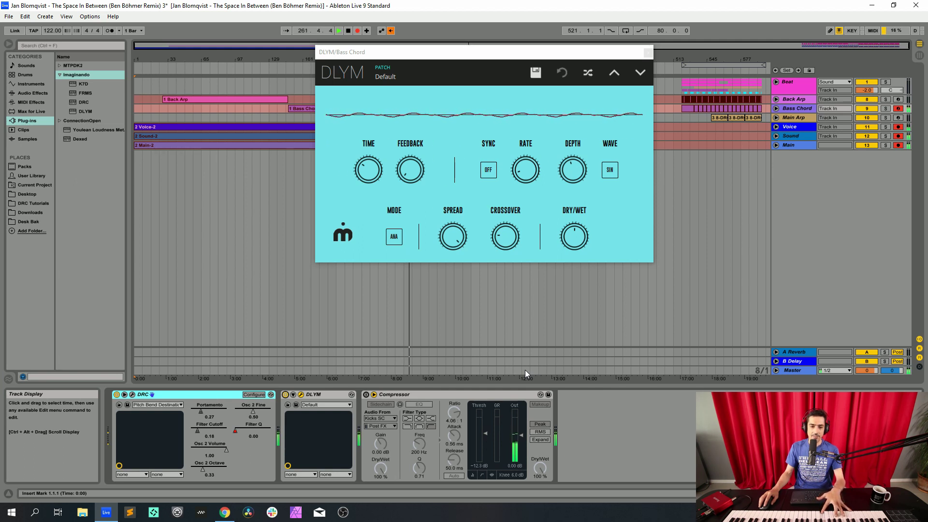
- Turn on the sidechain Compressor on the Bass Chord track and close the DLYM window
click(366, 395)
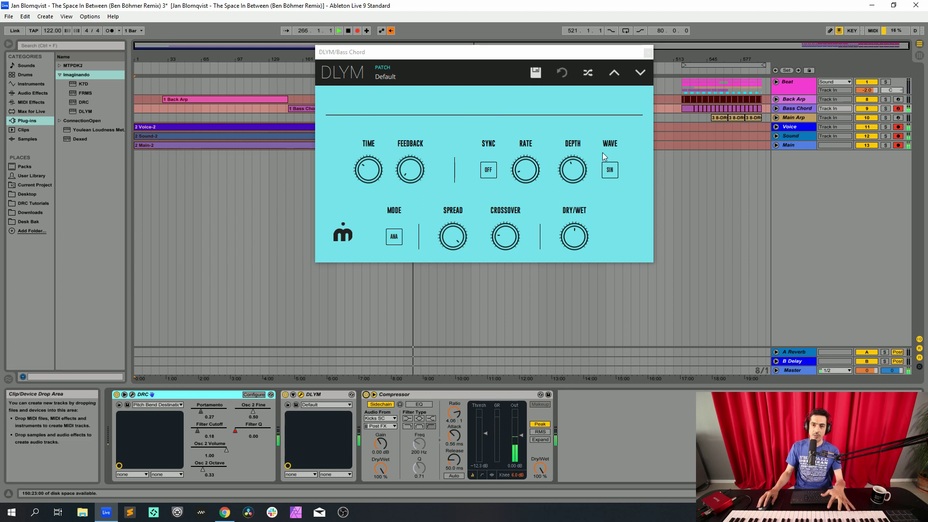
click(648, 52)
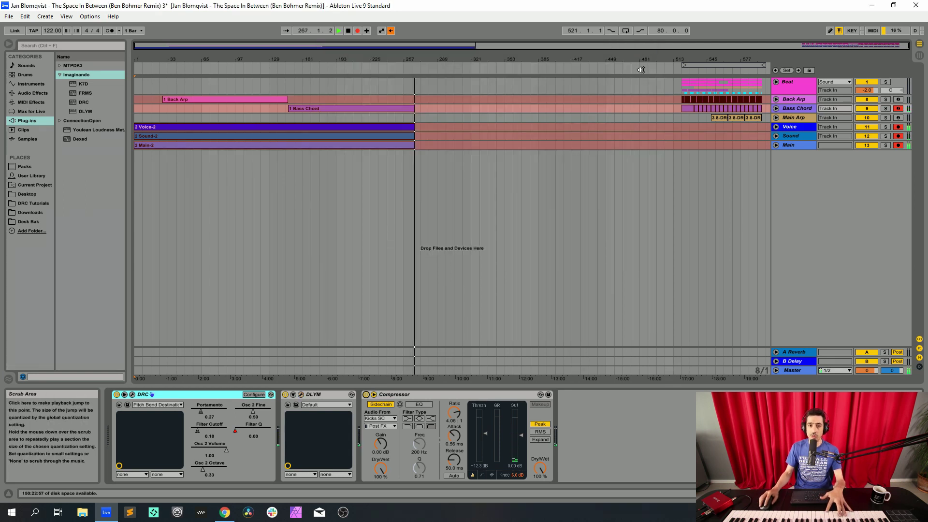
- Arm the Main Arp track for recording in place of Bass Chord and turn off its DLYM and both Compressors
click(797, 118)
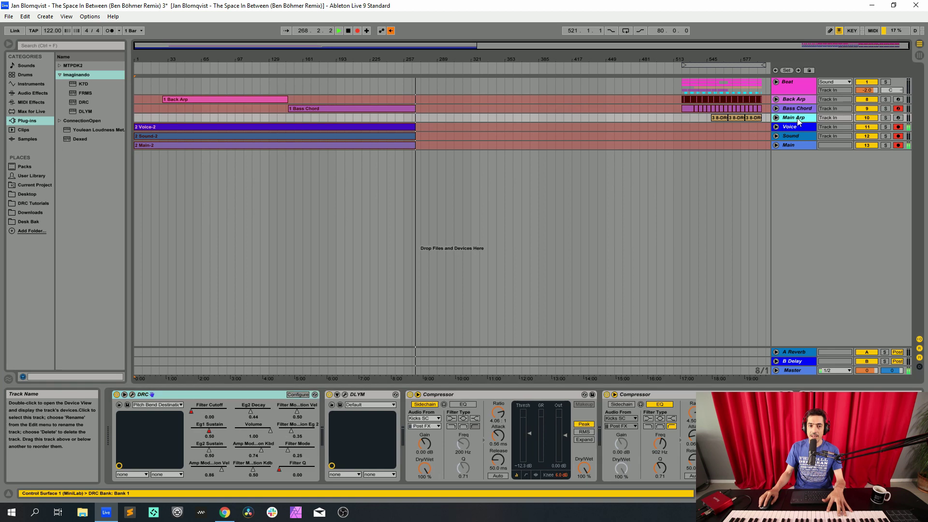
click(897, 118)
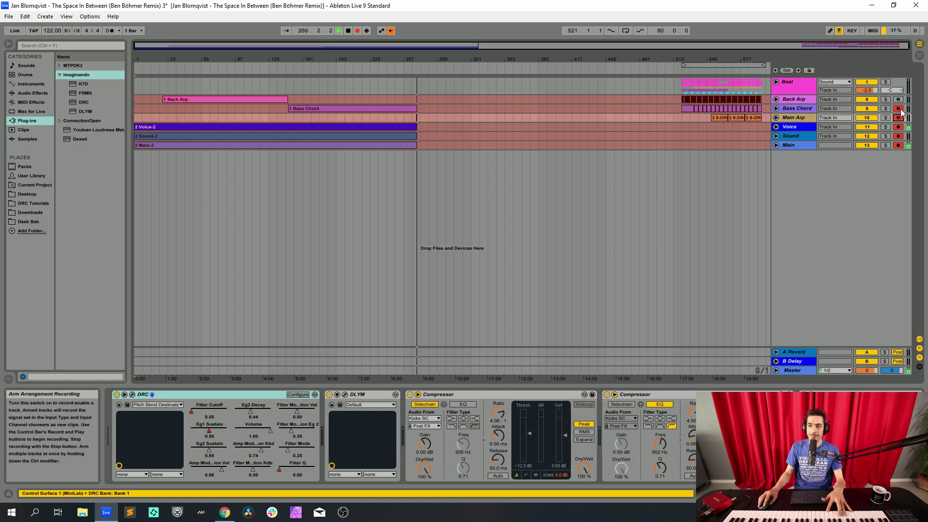
click(329, 394)
click(410, 394)
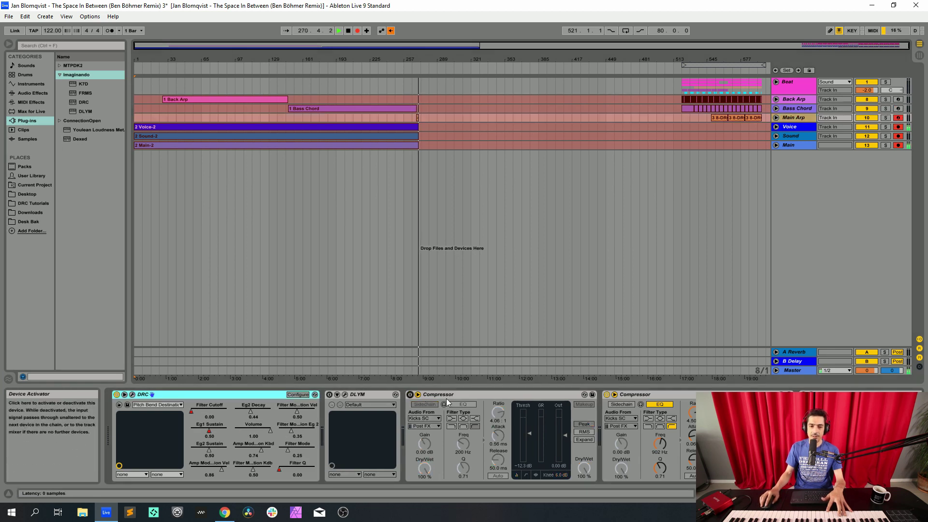
click(606, 395)
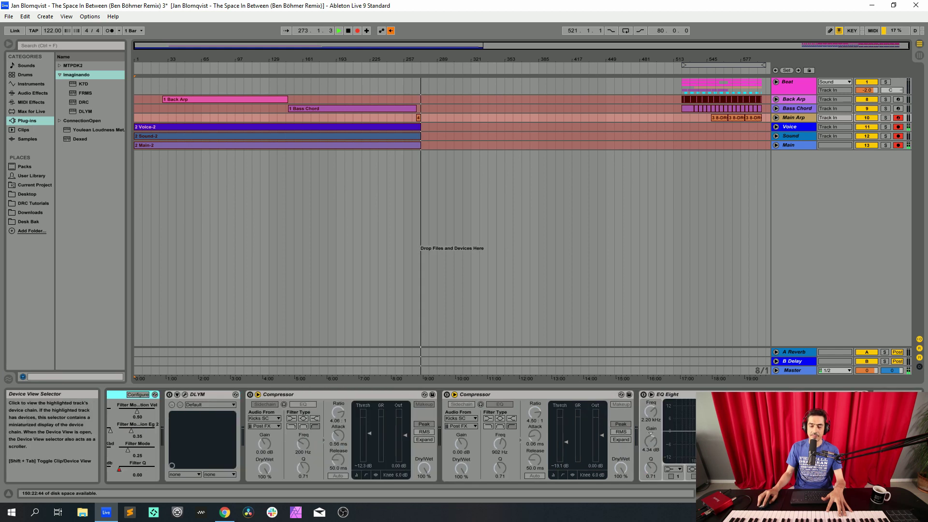
- Open the Main Arp track's DRC synth, load the Factory Default patch, and raise the mixer's master level to 1.000
click(793, 109)
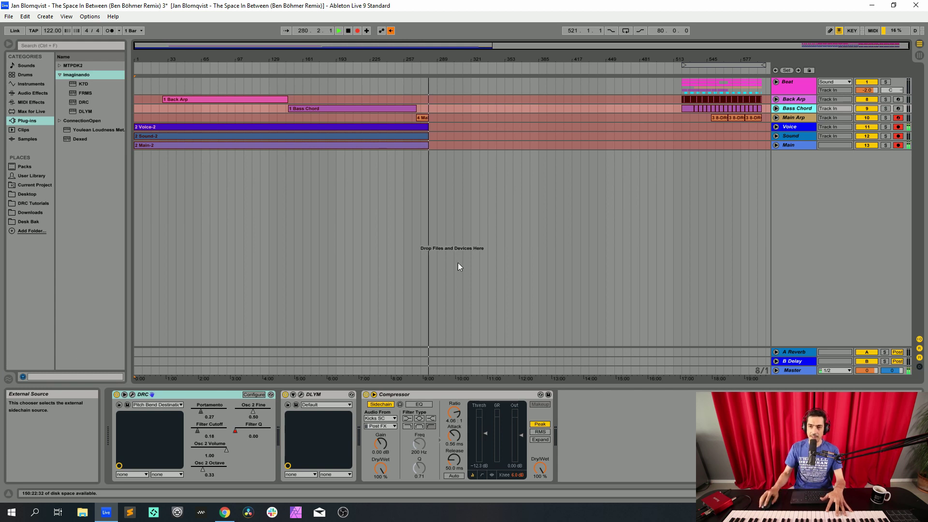
click(794, 117)
click(132, 394)
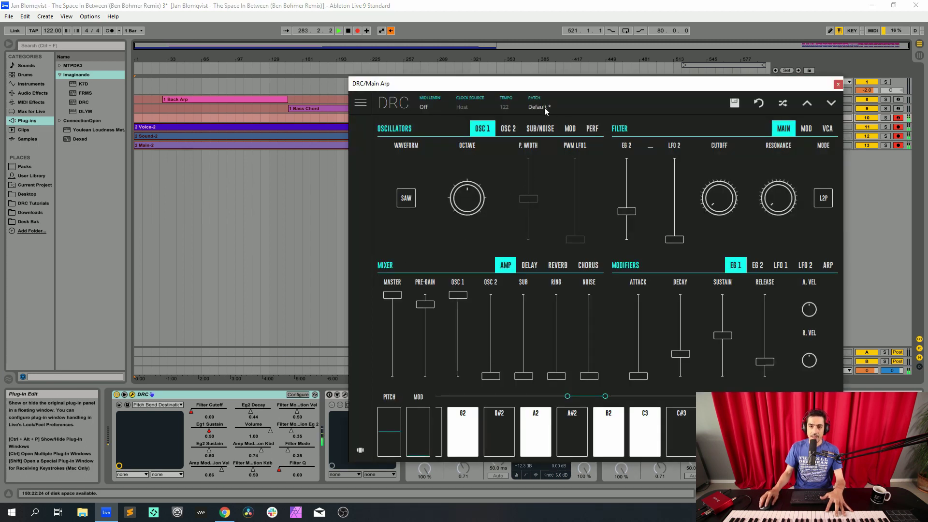
click(543, 107)
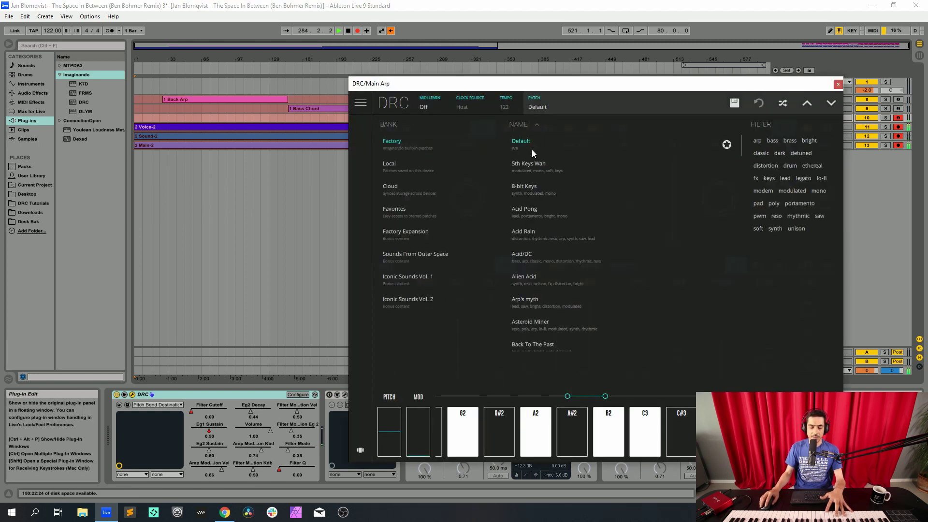
click(589, 113)
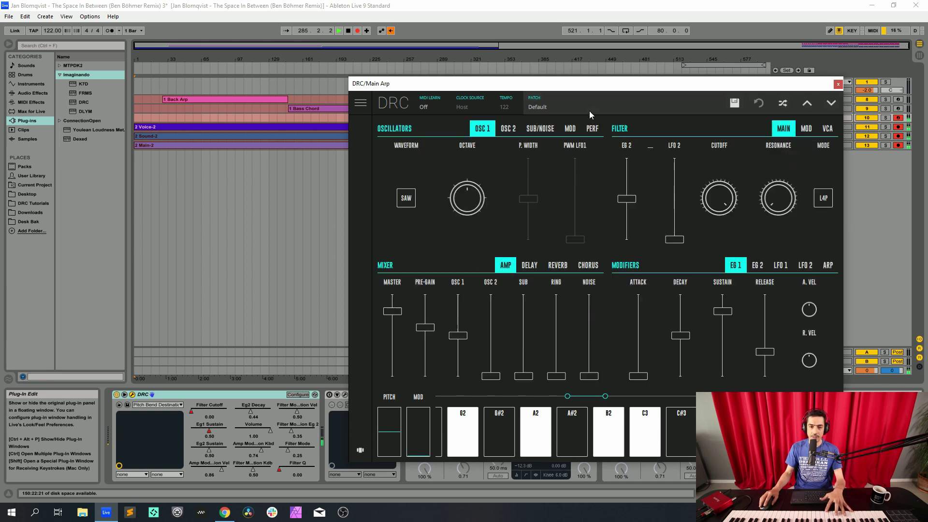
drag(579, 89, 434, 67)
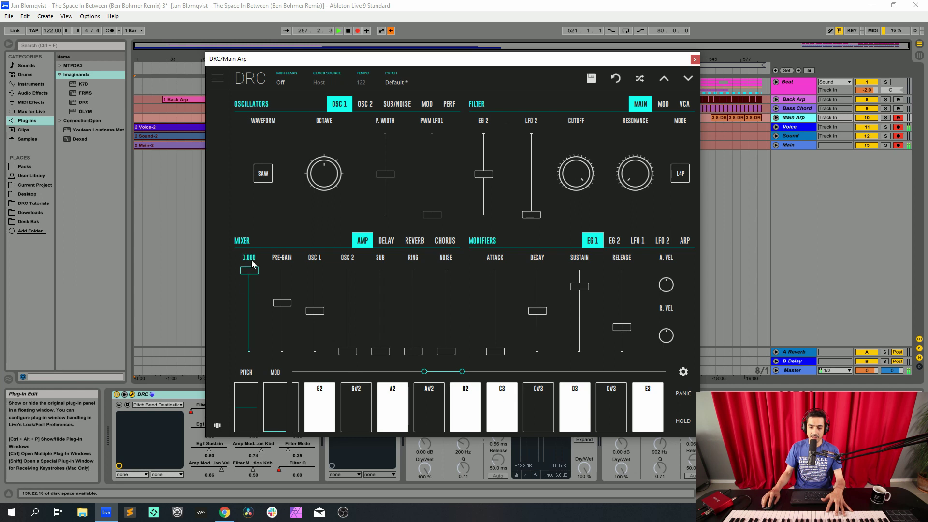
- Set the oscillators' performance mode to Mono
click(451, 105)
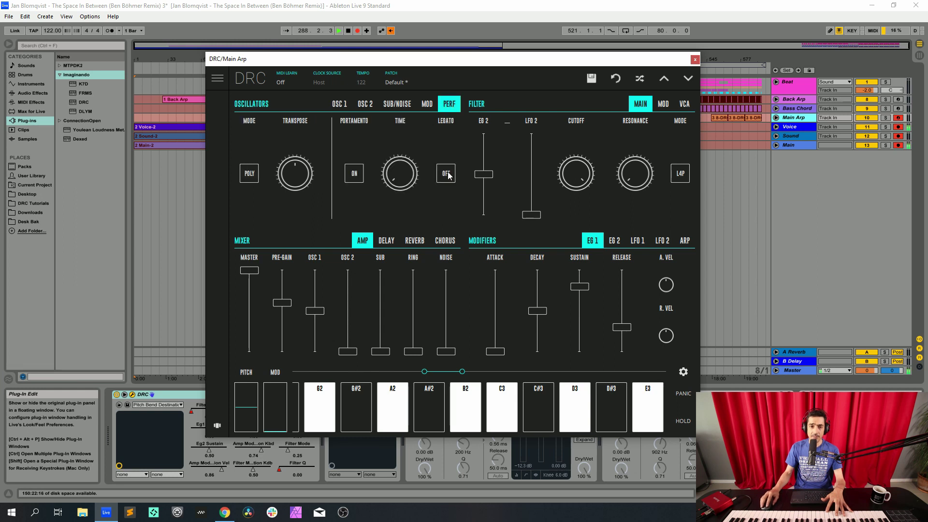
click(252, 173)
click(253, 171)
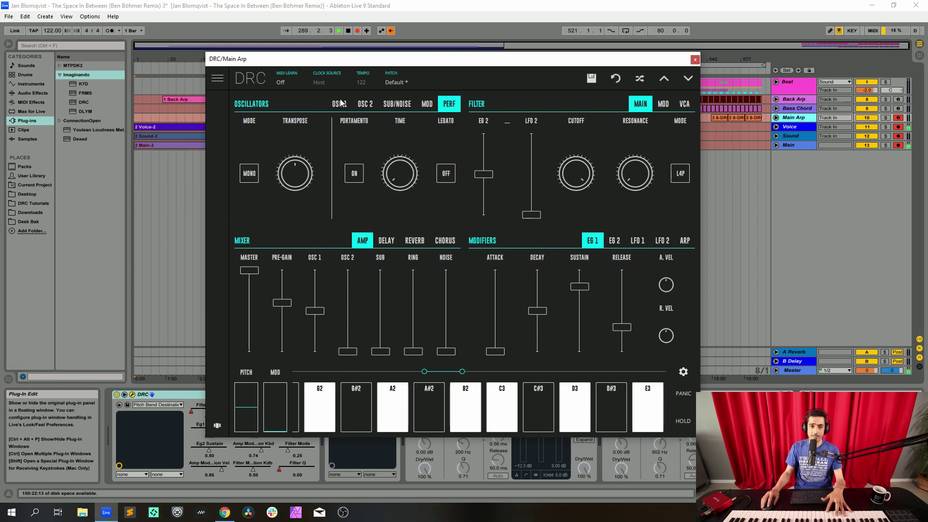
- Show the OSC 1 settings, then raise the mixer's pre-gain close to maximum and the OSC 1 level to maximum
click(340, 103)
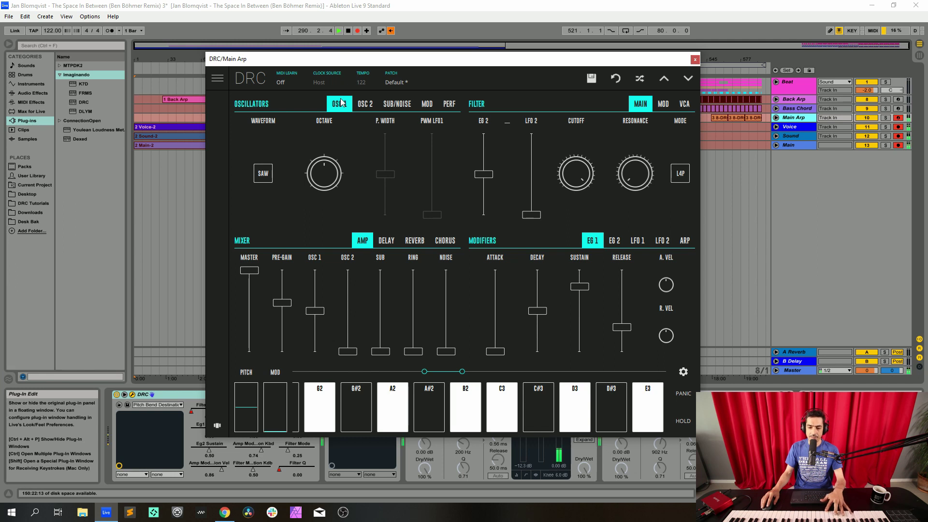
drag(283, 312, 293, 288)
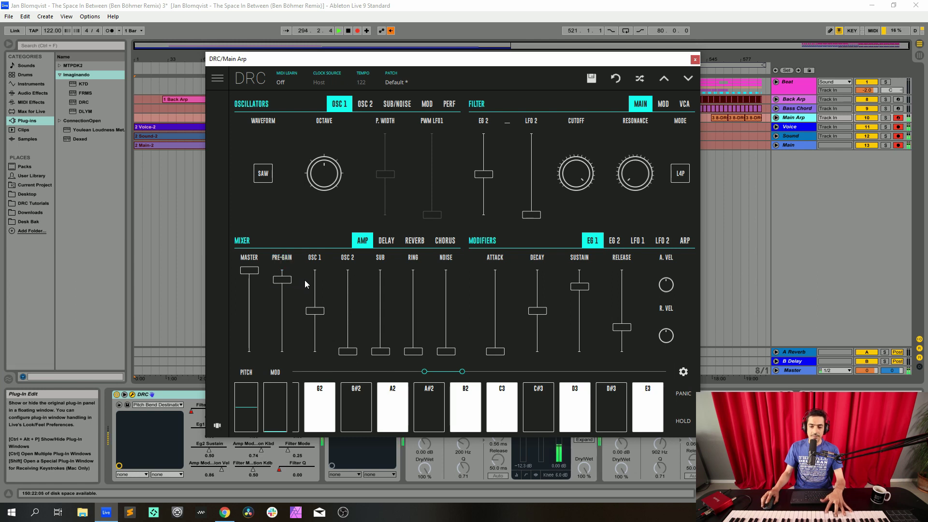
drag(314, 311, 317, 220)
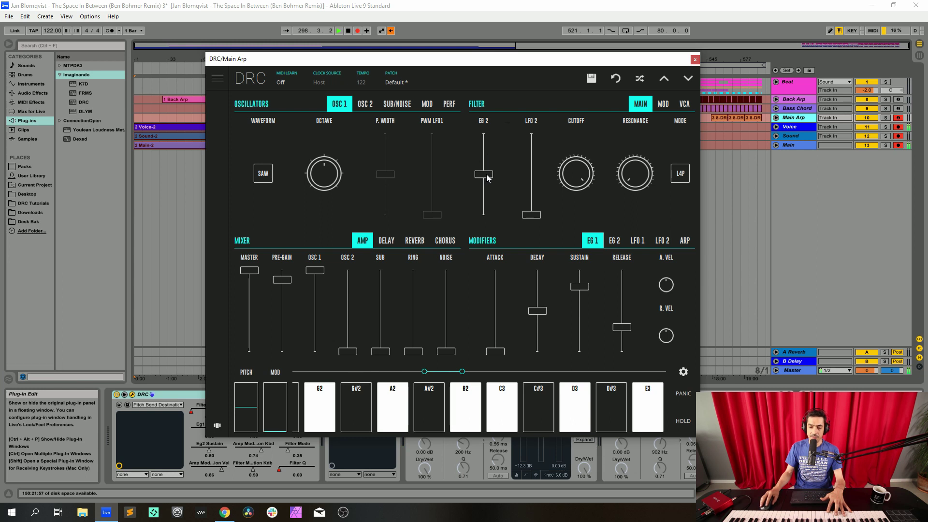
- Lower the filter's EG 2 amount slightly below centre and set the filter mode to L2P
drag(485, 175, 483, 190)
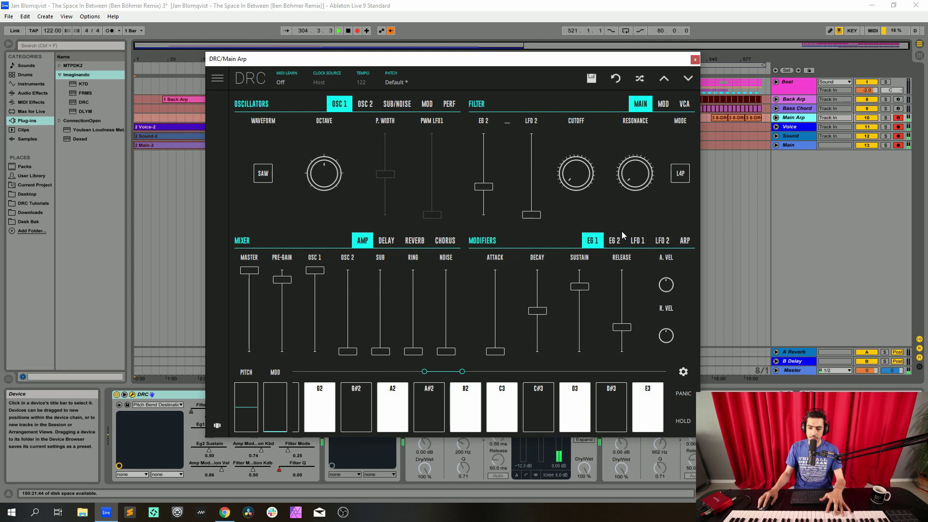
click(680, 173)
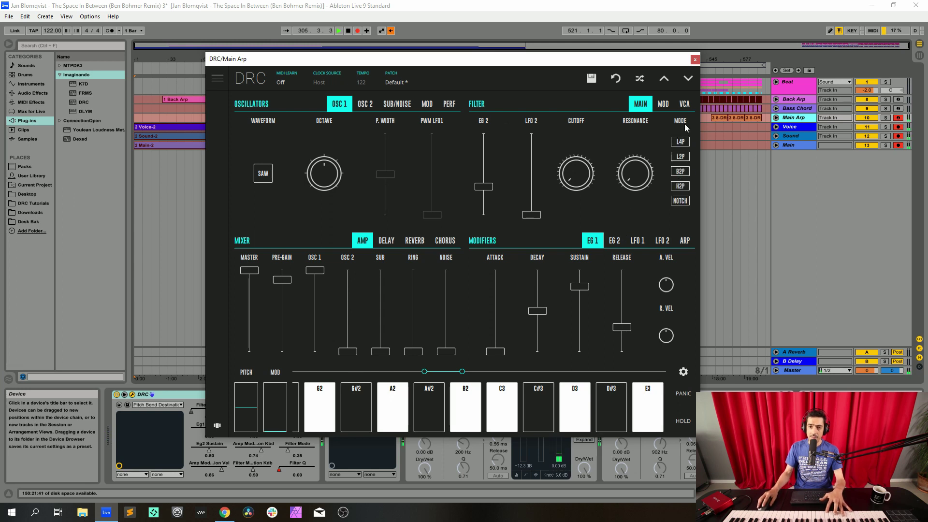
click(680, 157)
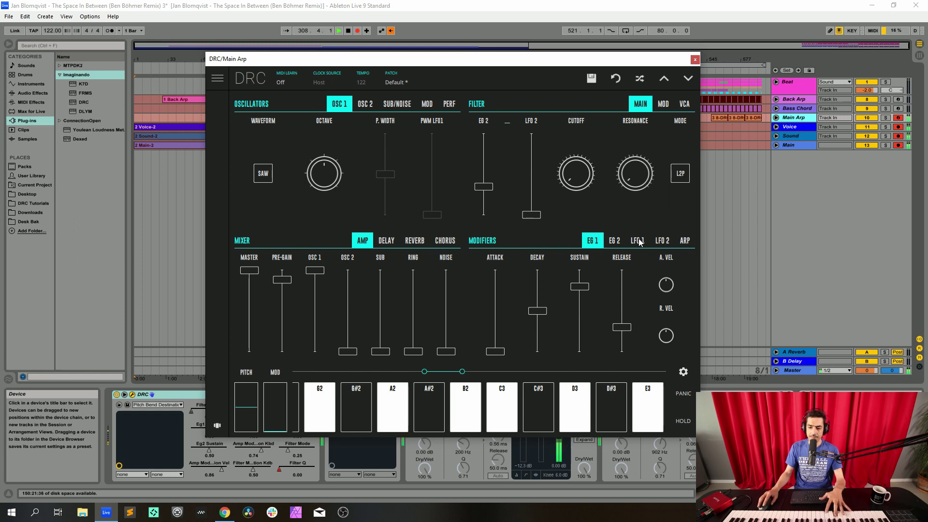
- Set the VCA's KBD modulation to about 0.49 and its VEL modulation to about 0.72
click(682, 105)
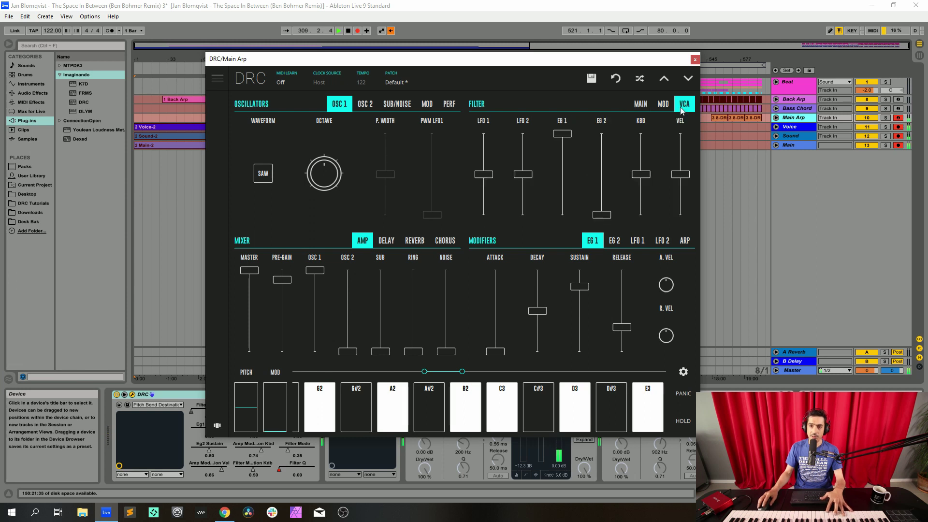
click(645, 176)
drag(647, 177, 653, 157)
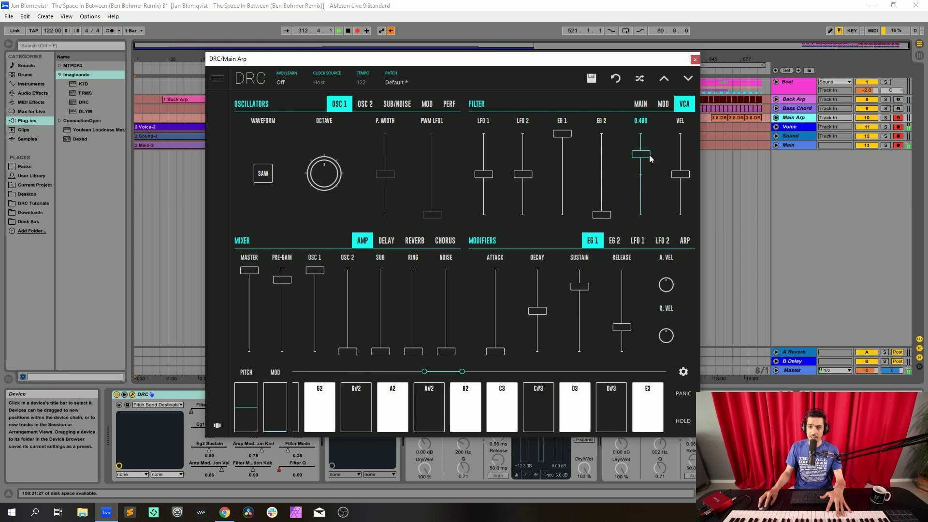
drag(651, 159, 653, 158)
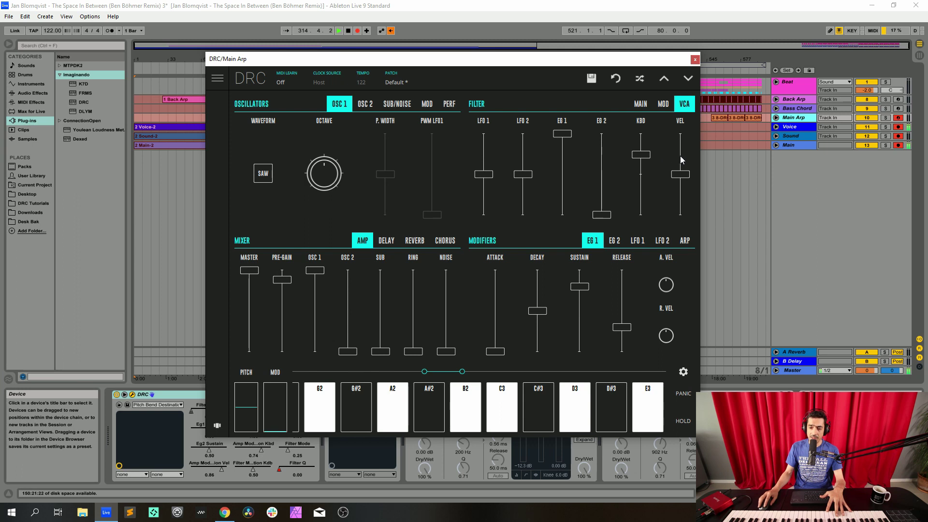
click(679, 155)
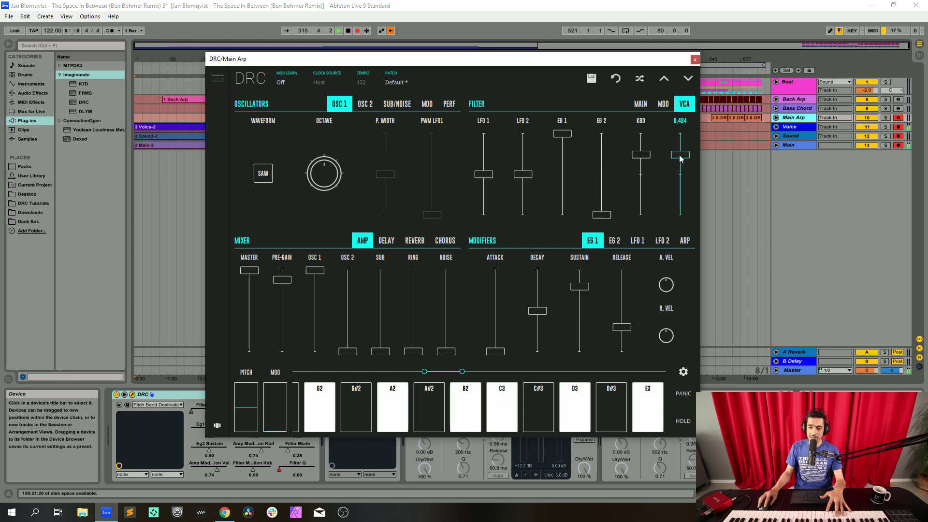
drag(679, 154, 690, 150)
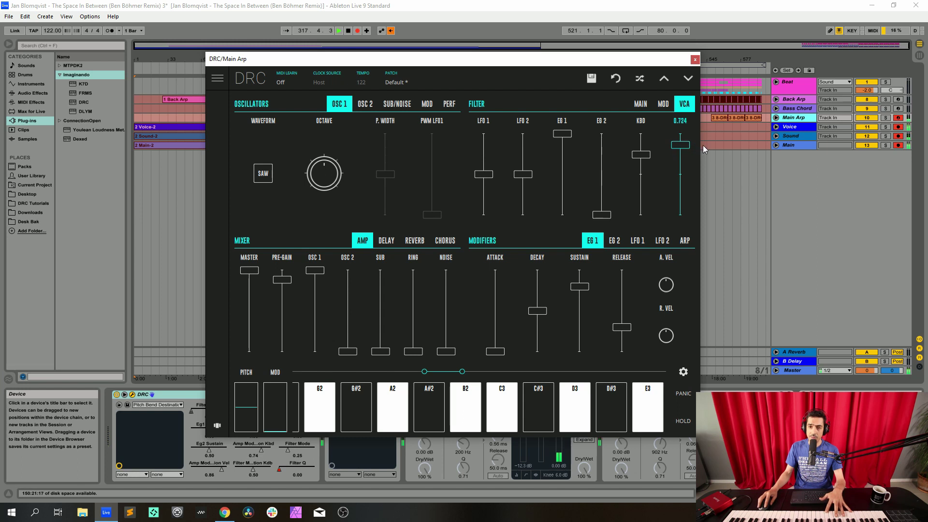
drag(702, 145, 702, 145)
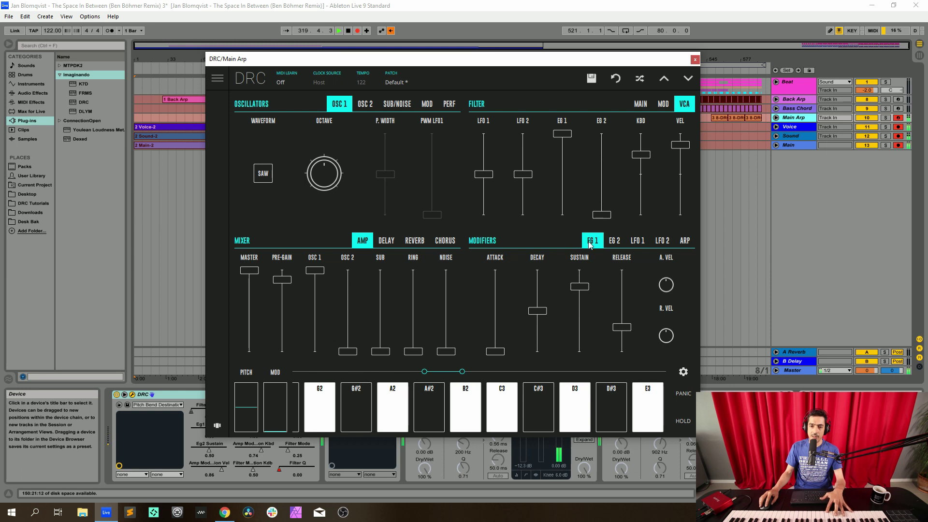
- Set the EG 1 decay to about 0.28, drop its sustain to minimum, and shorten its release
drag(535, 314, 541, 333)
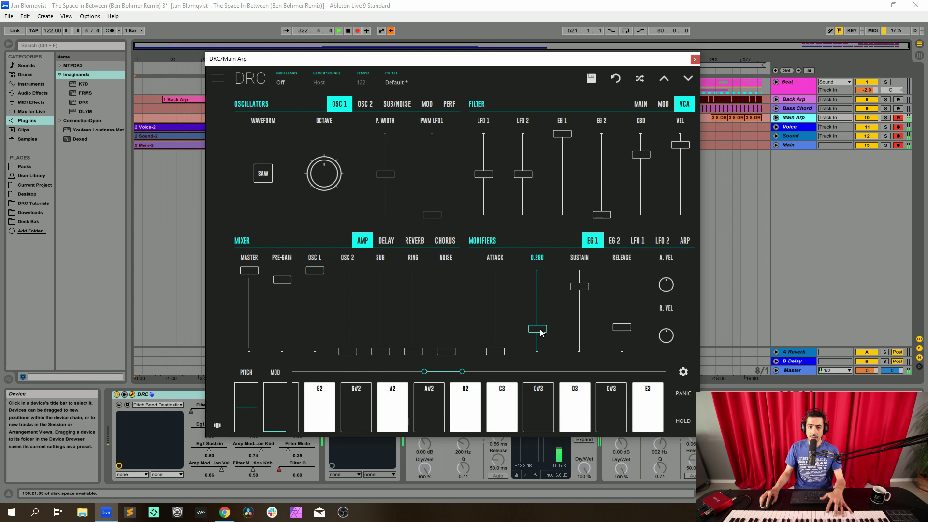
drag(536, 333, 579, 351)
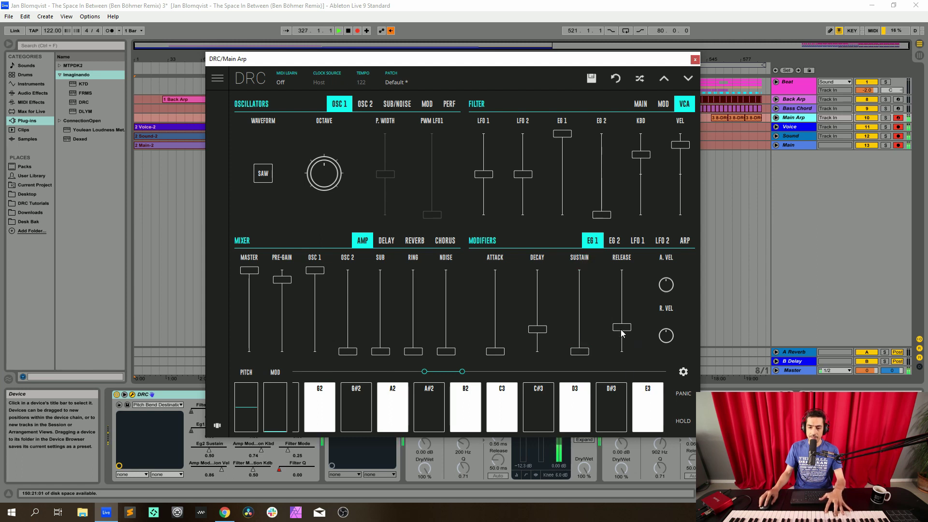
drag(622, 332, 623, 341)
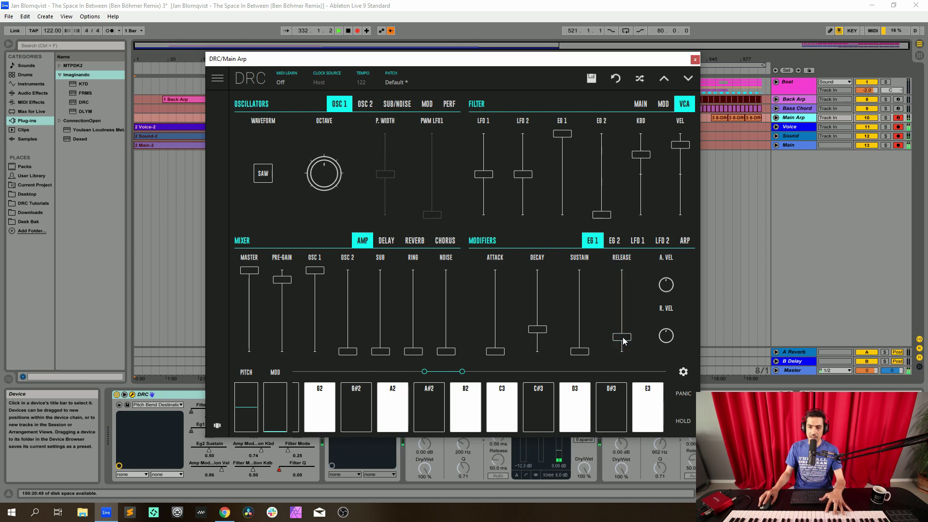
- Drop the EG 2 release to minimum, raise its decay and sustain slightly, and close the DRC window
click(614, 241)
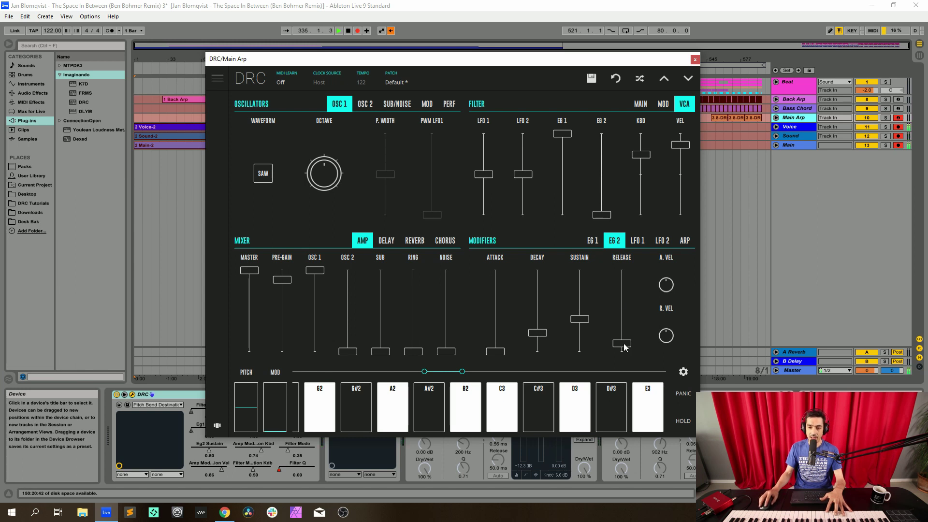
drag(623, 344, 622, 353)
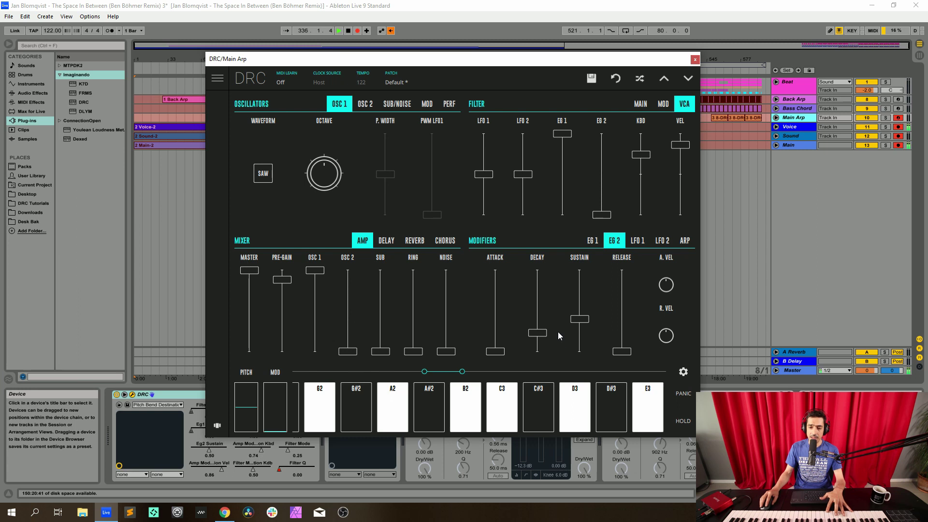
drag(535, 332, 604, 311)
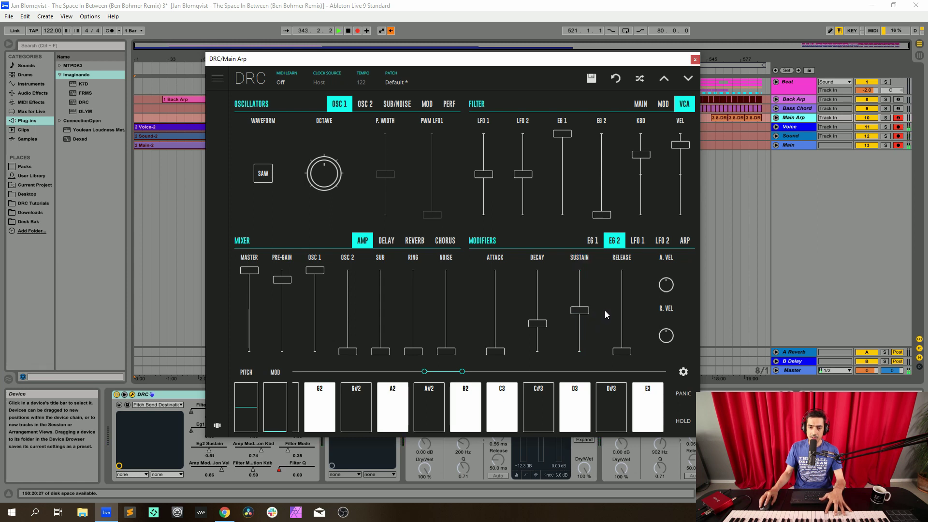
click(695, 59)
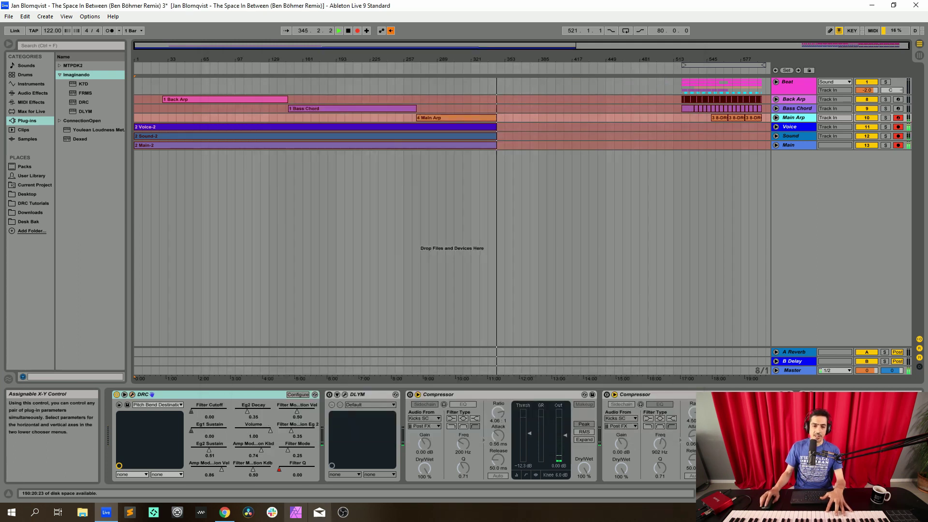
- Open the DLYM window on the Main Arp track, turn the effect on, and enable the first sidechain Compressor
click(345, 394)
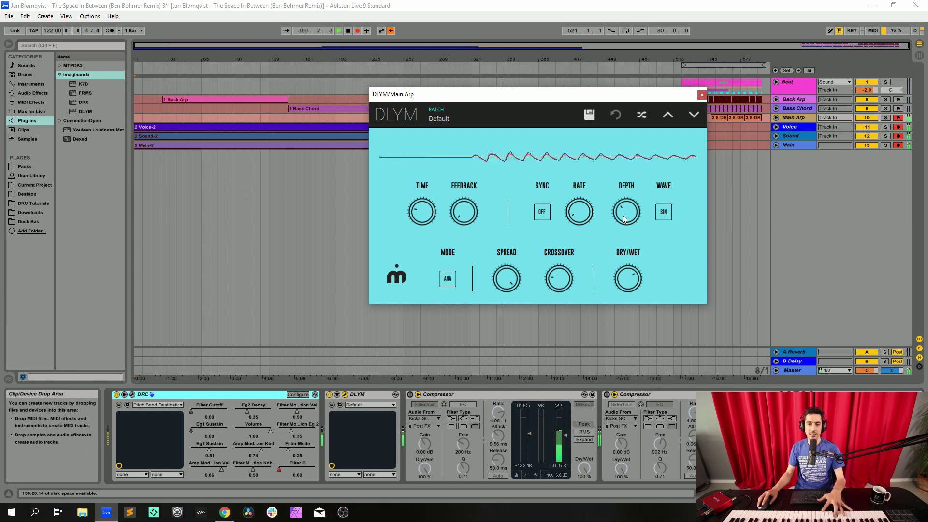
click(330, 395)
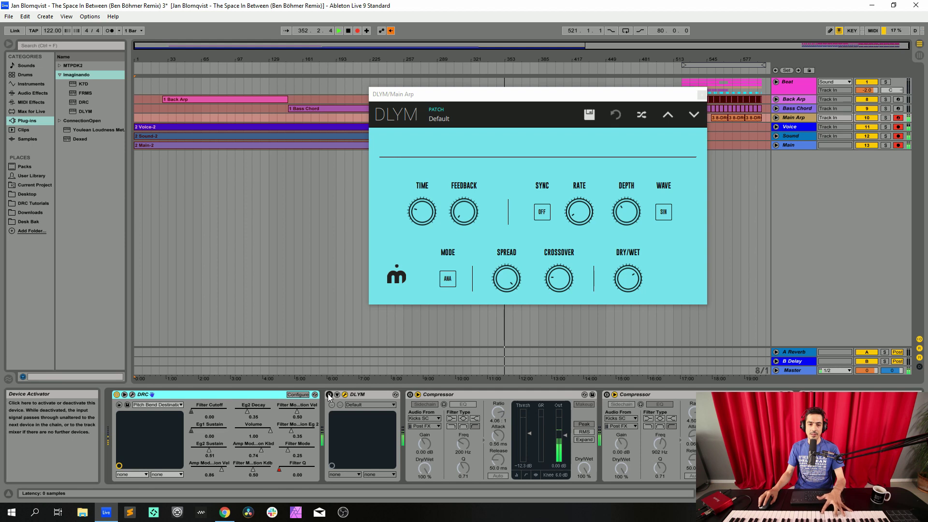
click(329, 395)
click(409, 394)
click(426, 404)
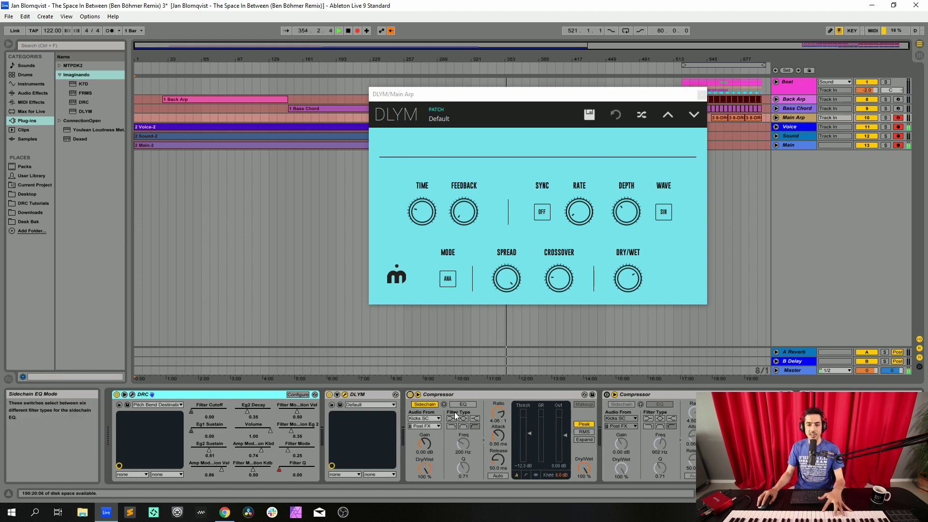
- Enable the second sidechain Compressor with its EQ on the Main Arp track, and close the DLYM window
click(653, 403)
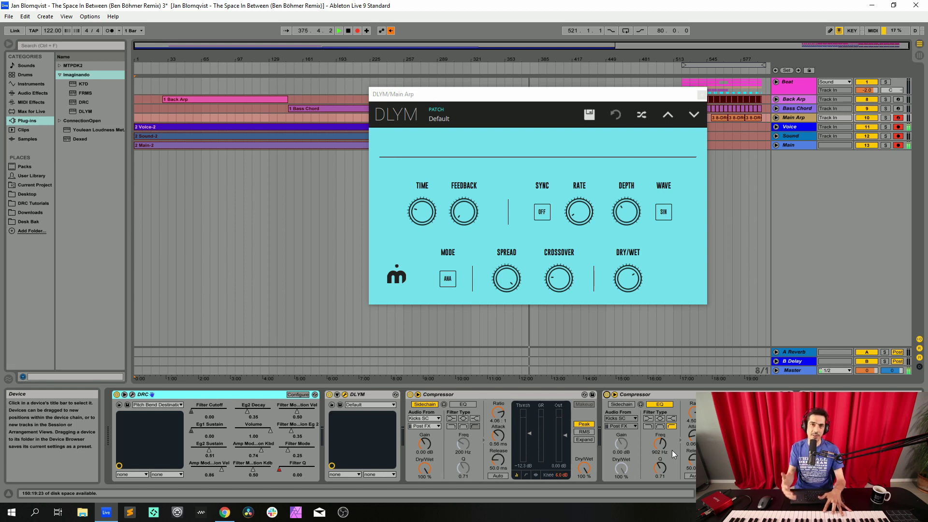
drag(612, 92, 455, 102)
scroll(401, 435, down, 3)
scroll(401, 435, down, 1)
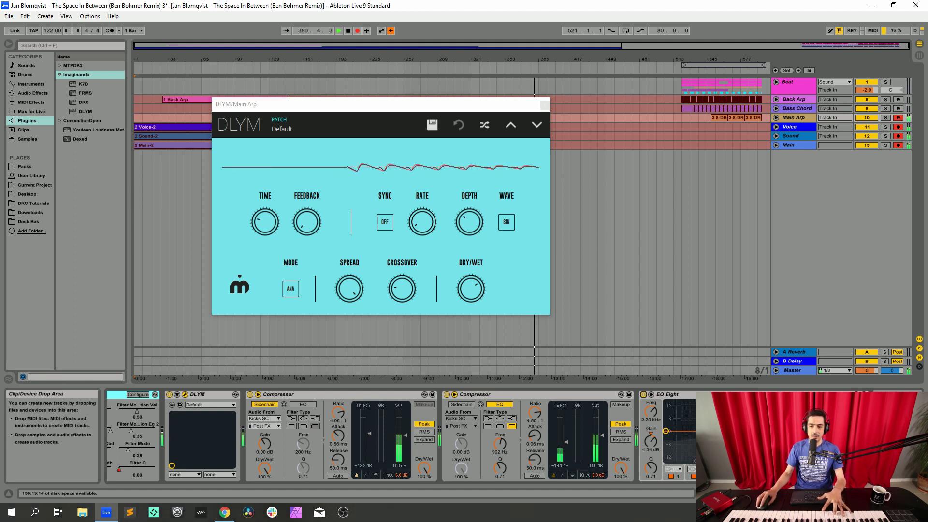
scroll(401, 435, up, 3)
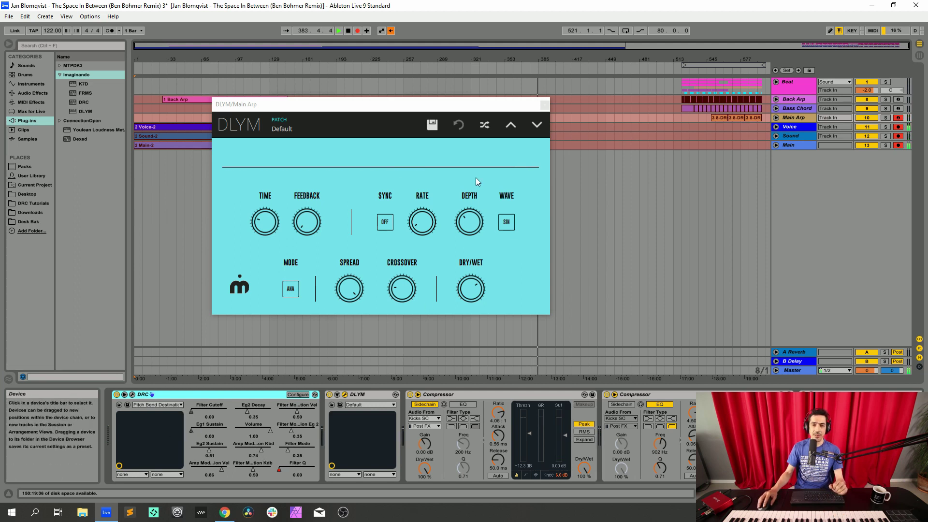
click(545, 104)
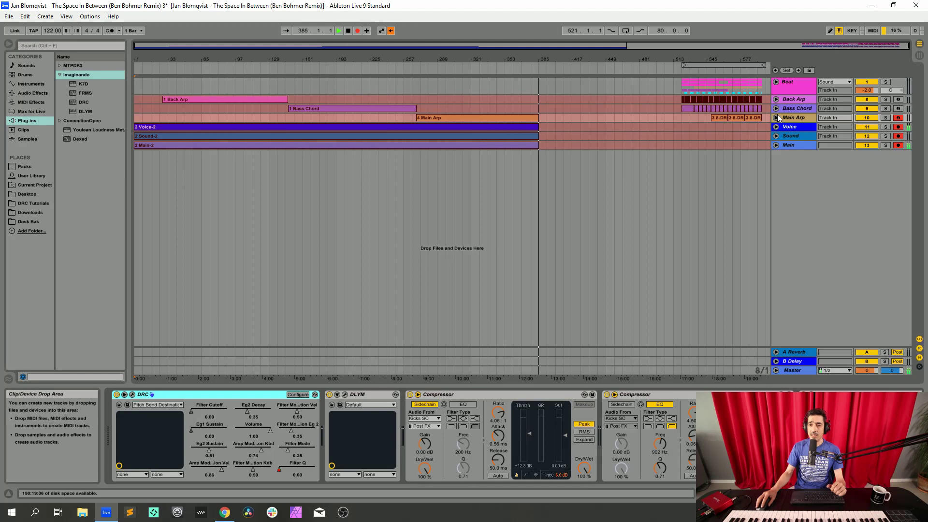
- Unfold the Main Arp track and display the automation lane for DRC's Filter Cutoff
click(776, 117)
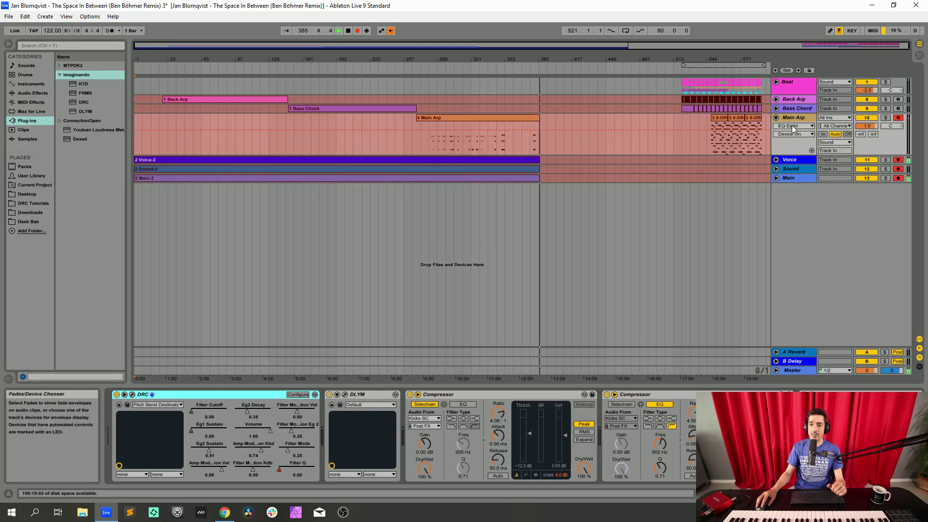
click(792, 126)
click(788, 147)
click(793, 135)
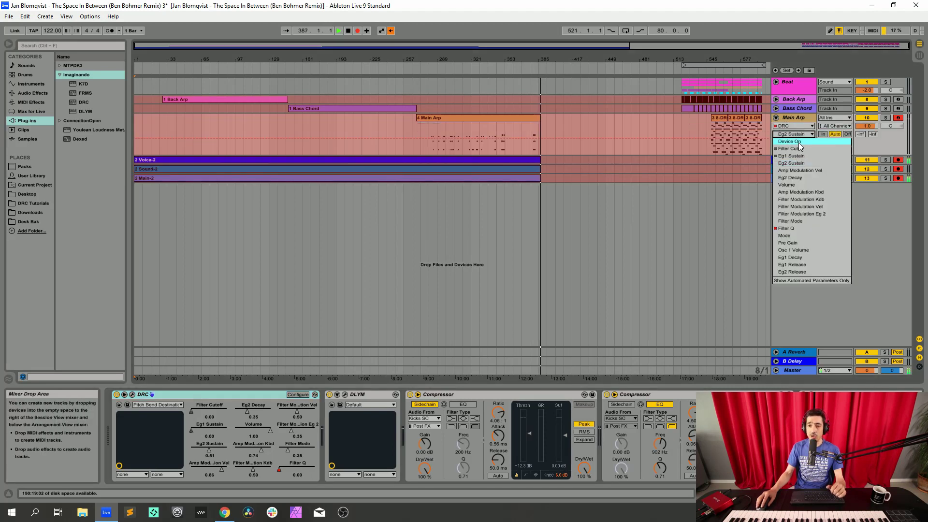
click(790, 149)
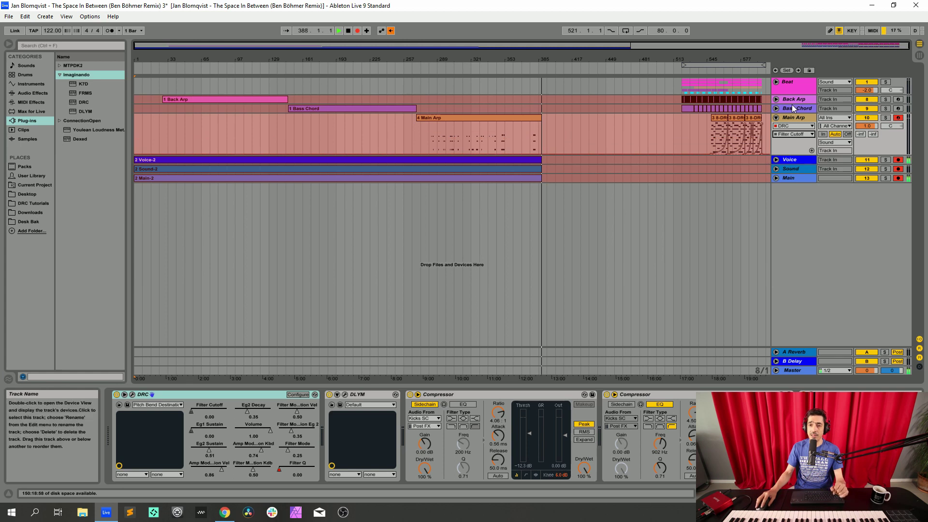
- Unfold the Bass Chord track and display the automation lane for DRC's Filter Cutoff
click(776, 108)
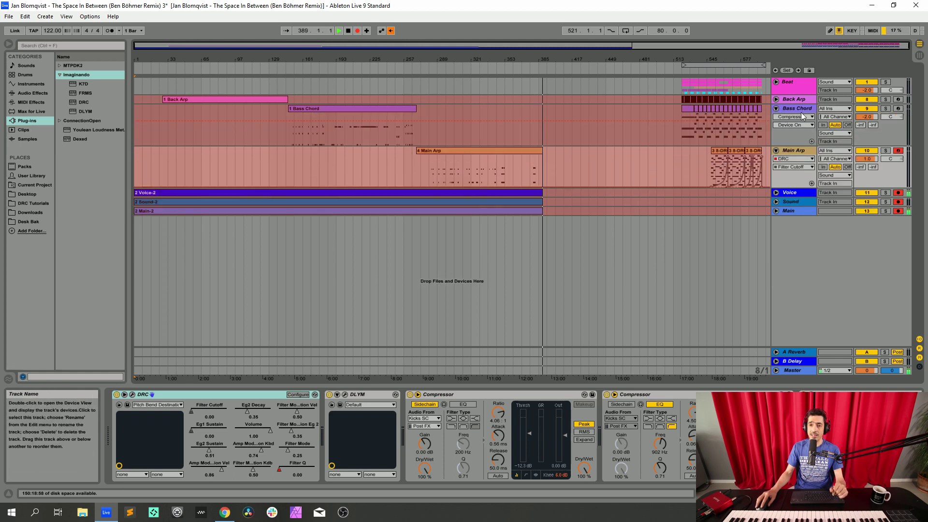
click(797, 116)
click(795, 123)
click(793, 127)
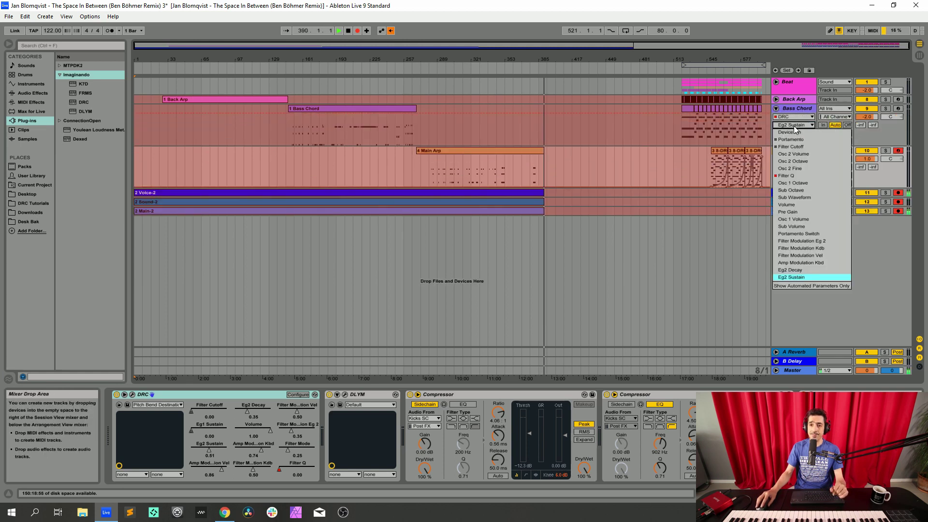
click(795, 146)
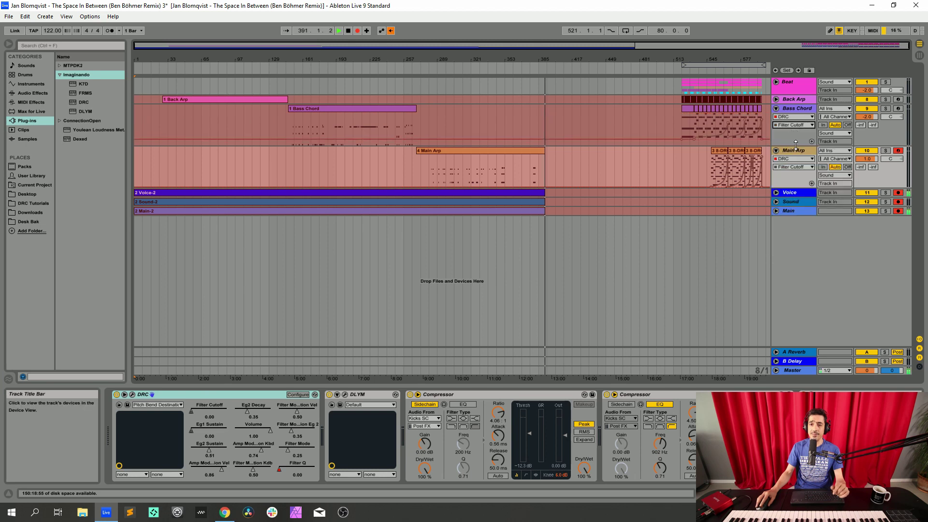
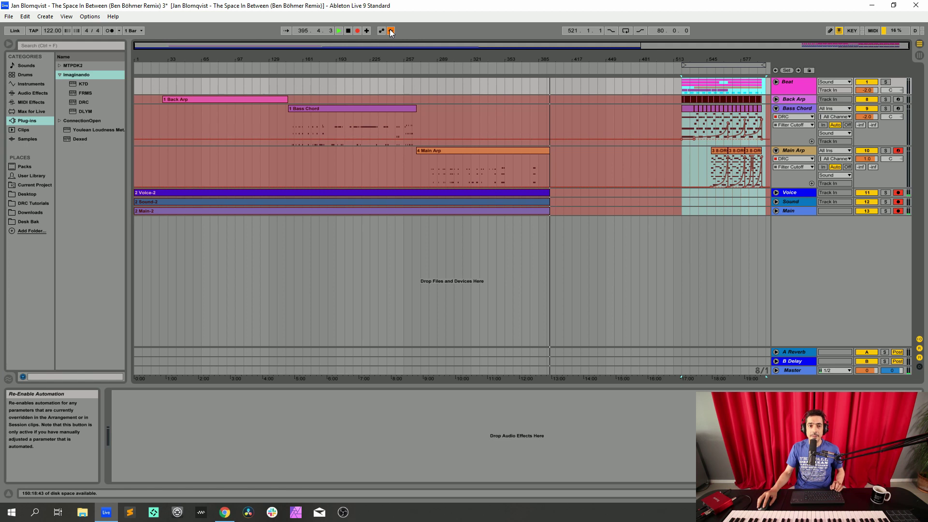
- Re-enable the overridden automation and move the selected song section to just past the playhead, pausing recording during the move
click(391, 31)
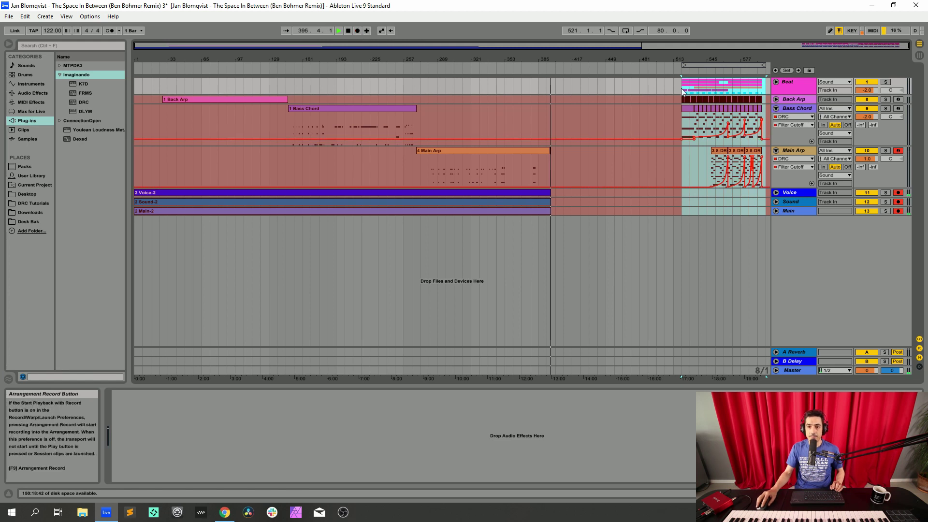
key(F9)
drag(689, 108, 569, 108)
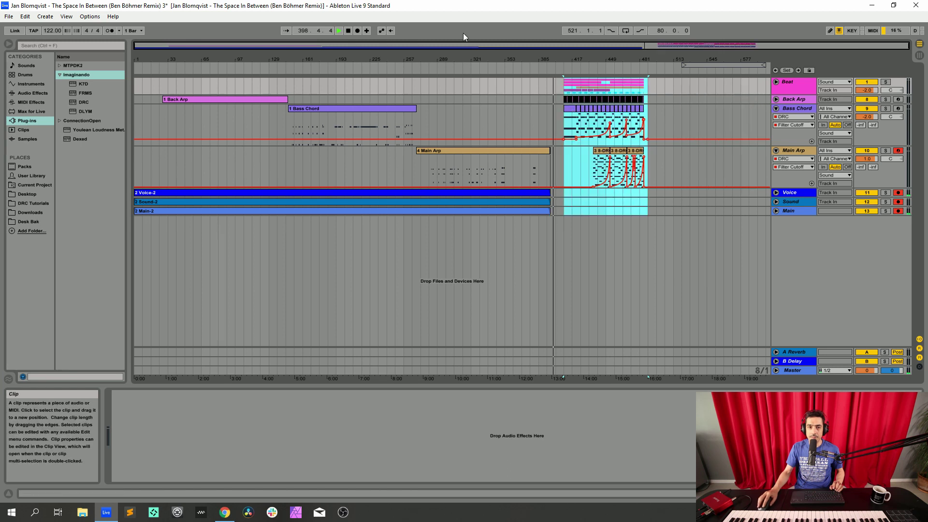
click(357, 31)
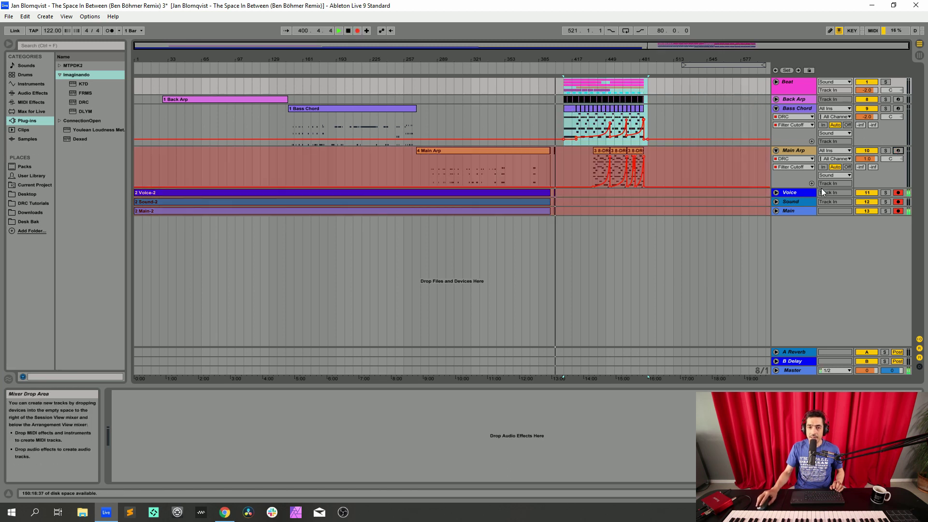
- Open the DRC window on the Main Arp track and lower its mixer pre-gain to about 0.76
click(776, 150)
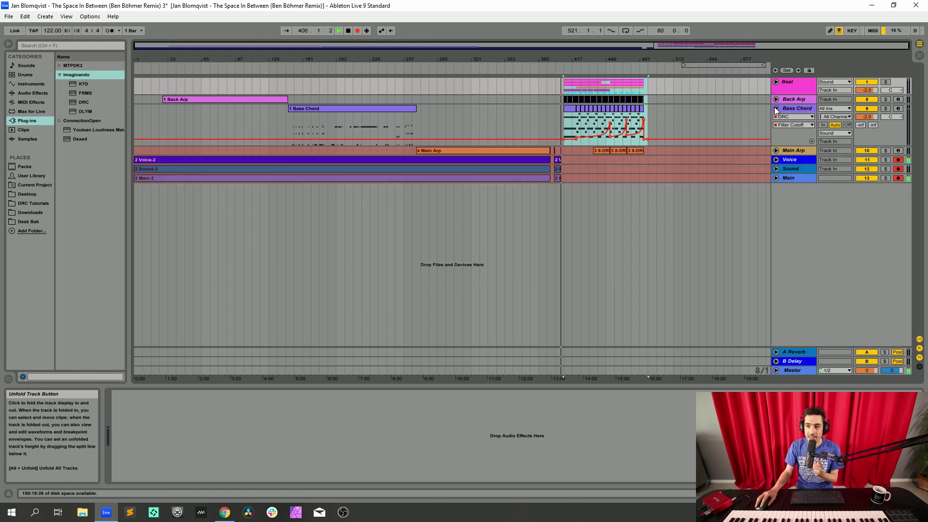
click(776, 150)
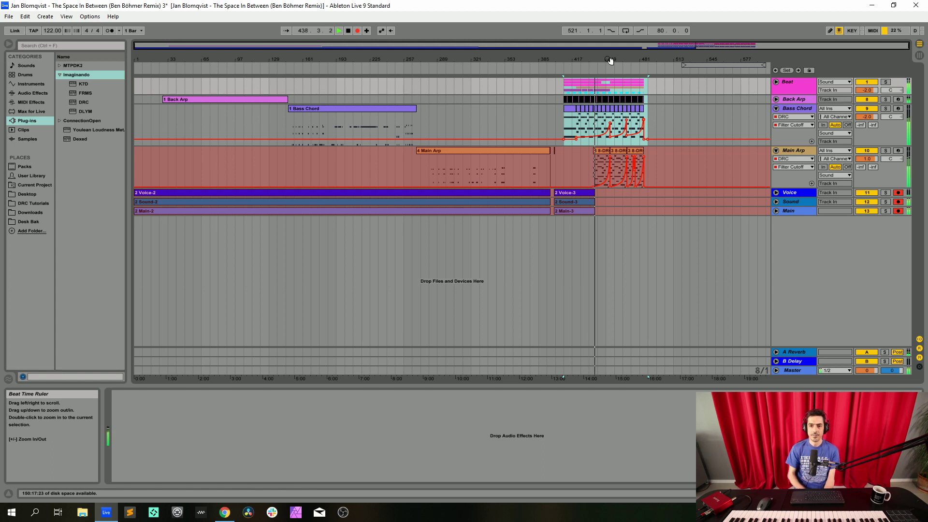
click(787, 150)
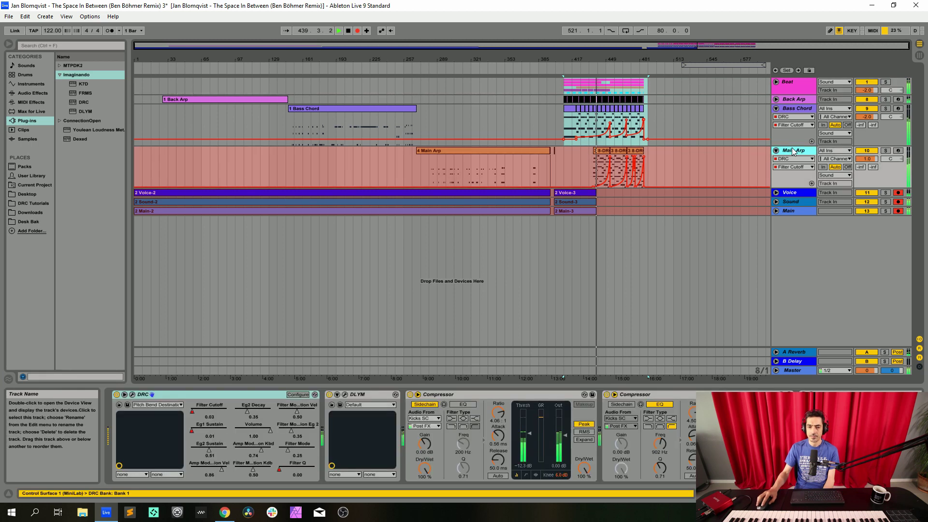
click(134, 395)
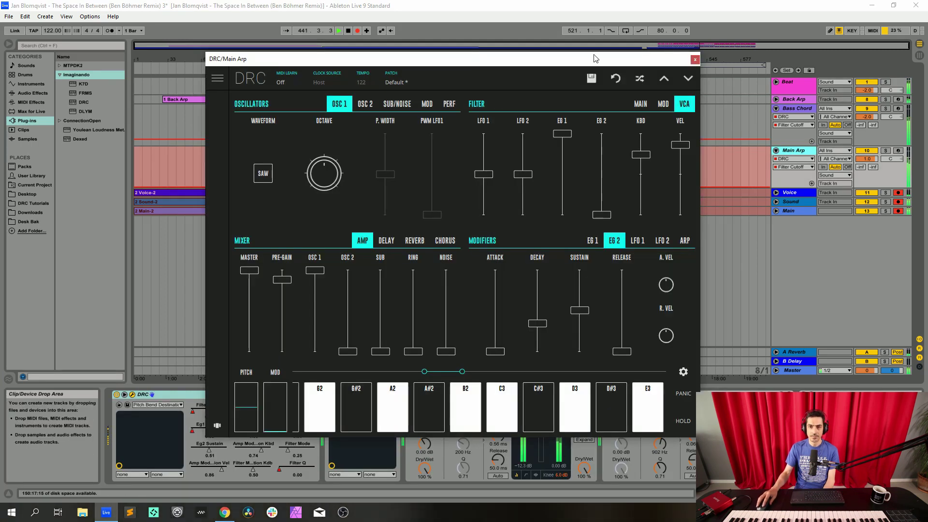
drag(596, 58, 499, 45)
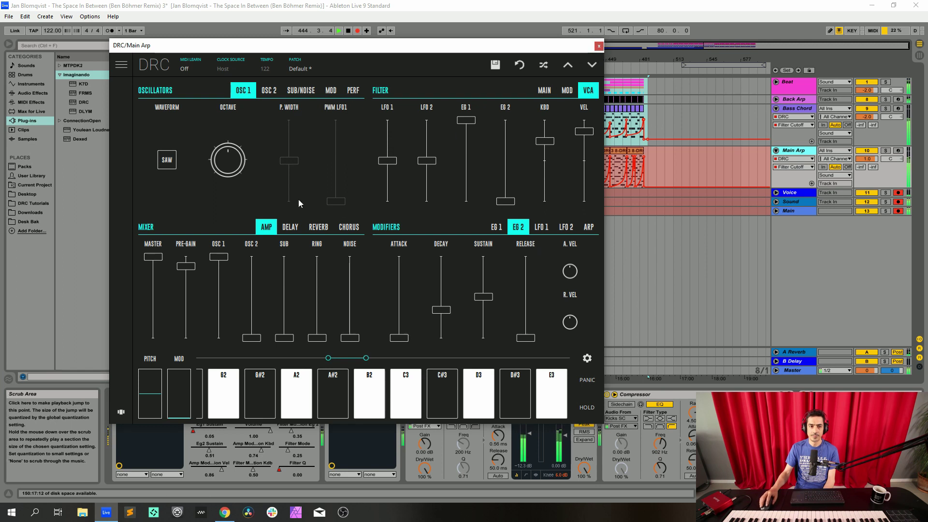
drag(186, 266, 188, 285)
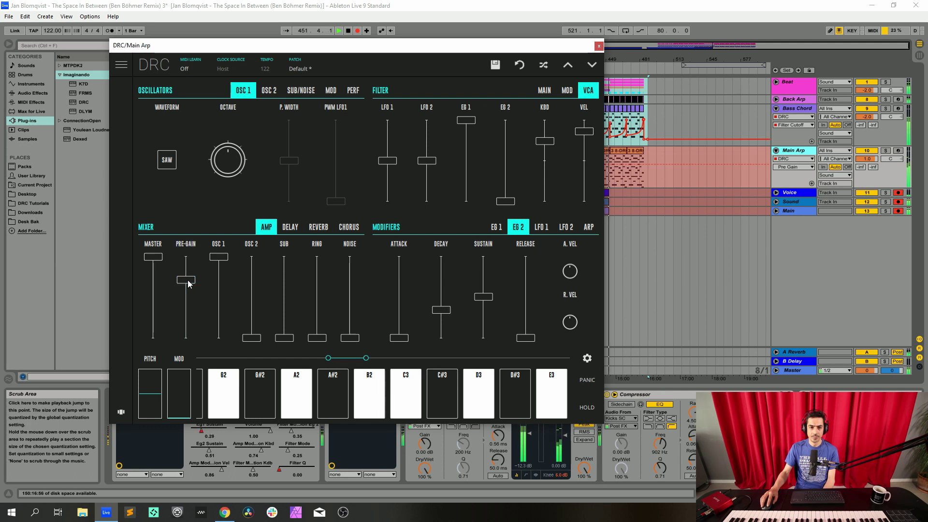
drag(189, 284, 196, 281)
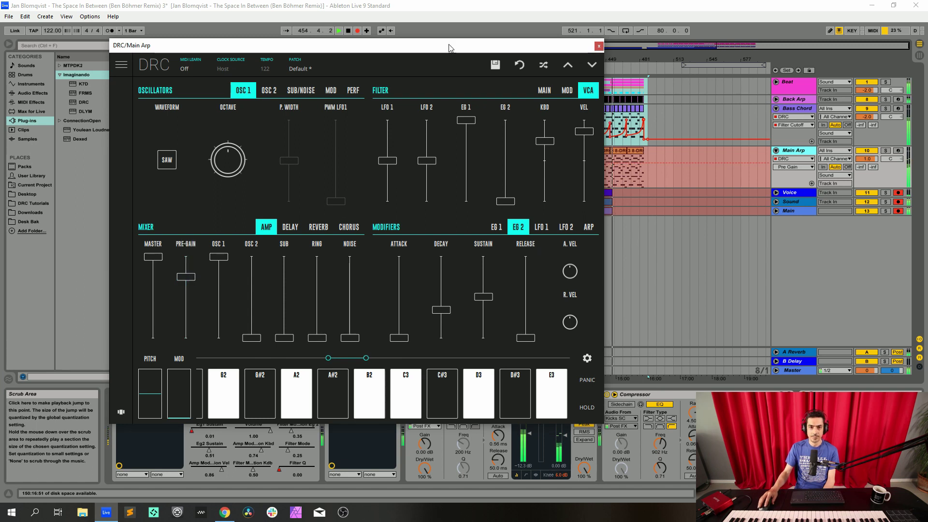
- Reposition the DRC window clear of the Main Arp clips and fine-tune the pre-gain around 0.76
drag(449, 47, 613, 194)
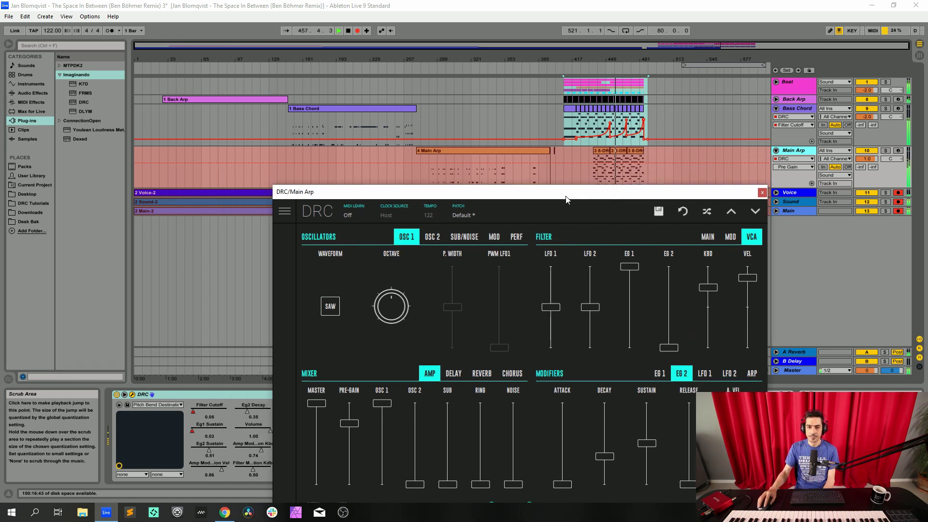
drag(566, 199, 357, 83)
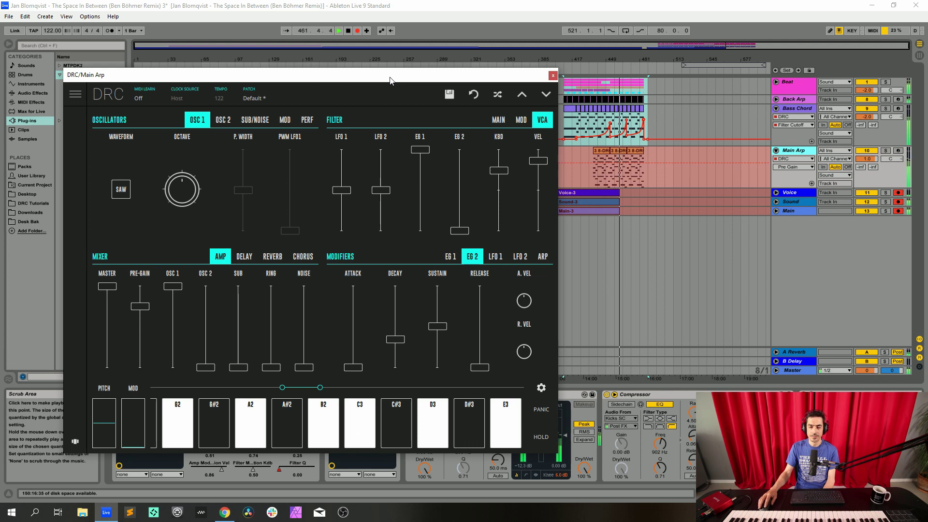
click(141, 308)
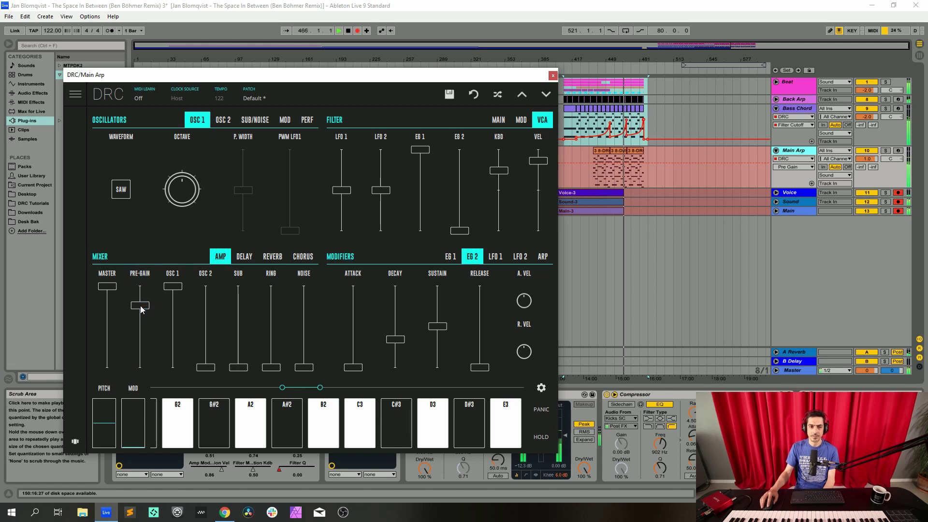
drag(140, 309, 142, 310)
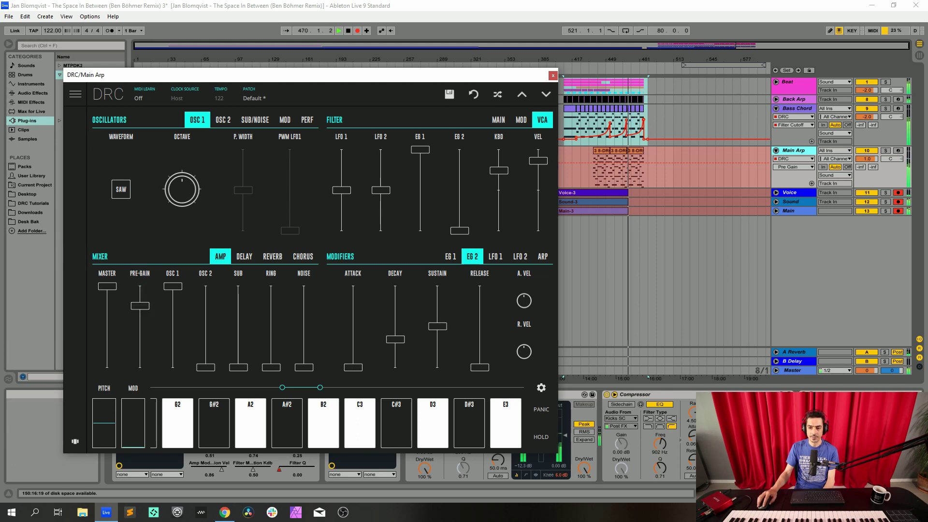
click(710, 493)
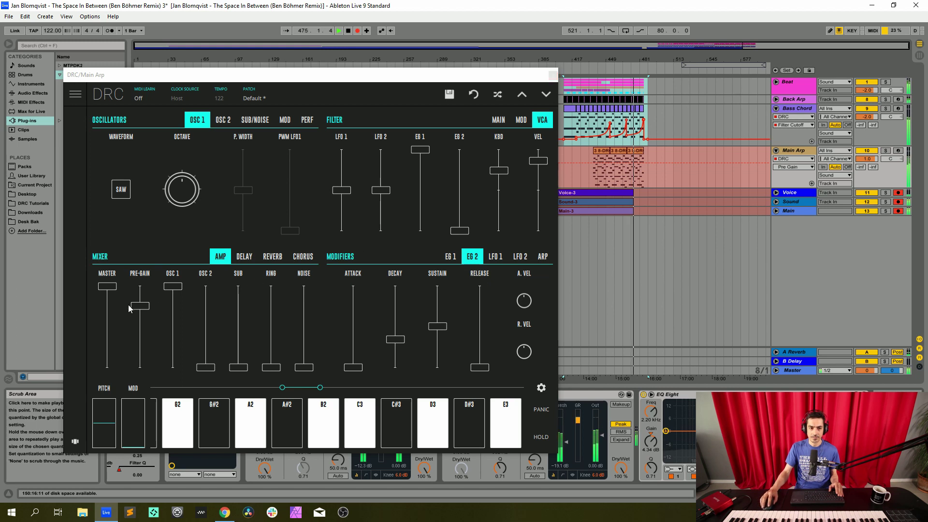
drag(130, 305, 135, 313)
- Check DRC's reverb settings, close its window, and set Main Arp's A Reverb send to -9.0 dB in Session view
click(272, 256)
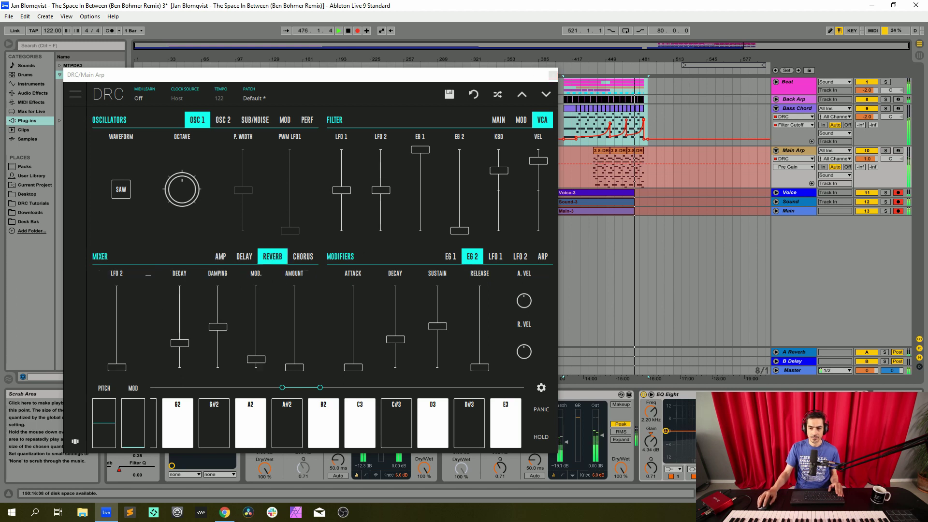
click(553, 75)
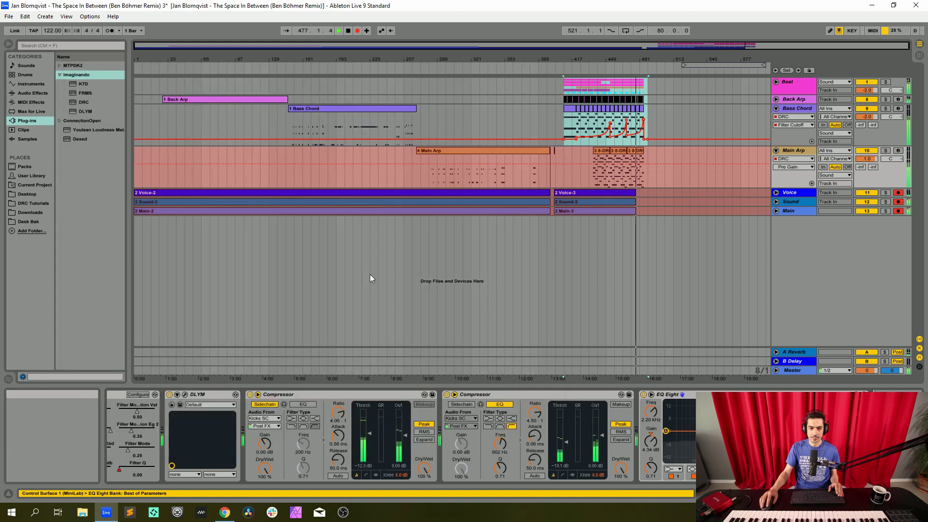
key(Tab)
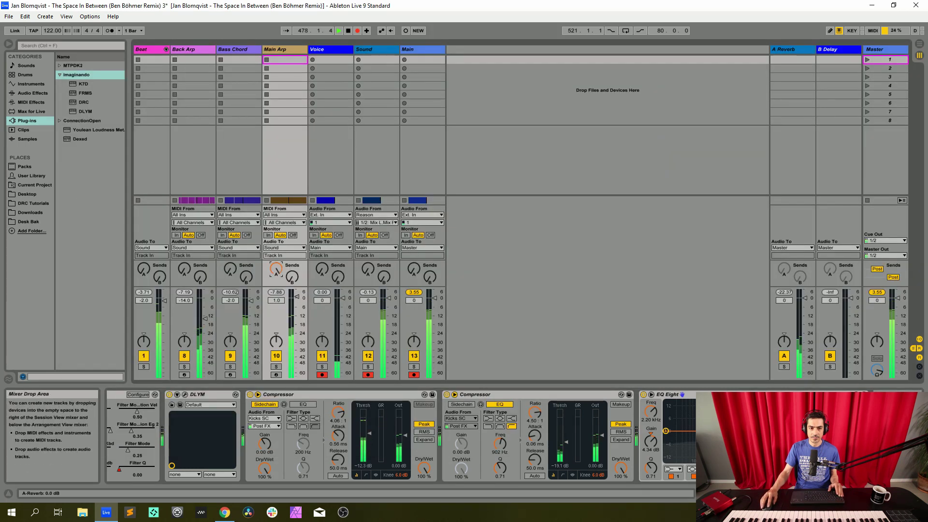
key(Tab)
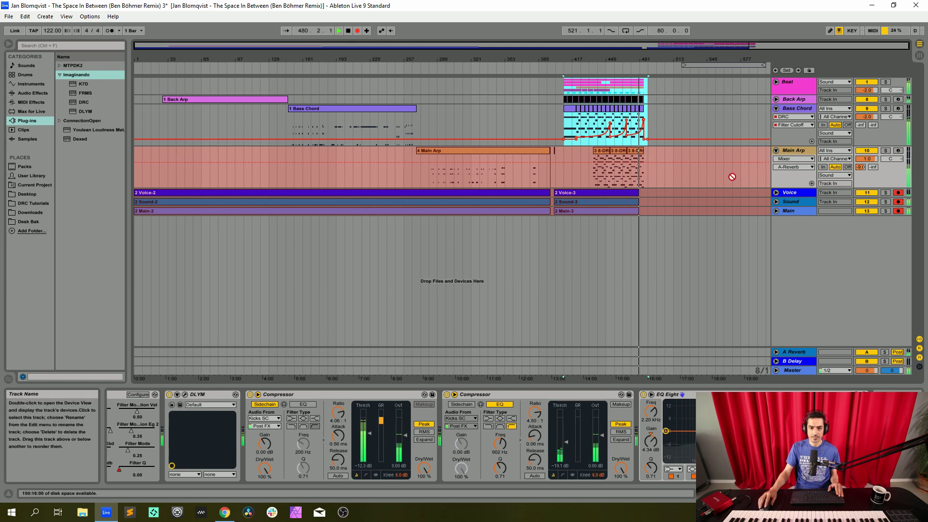
- Reopen and close the DRC window, and set Main Arp's A Reverb send to about -4.4 dB in Session view
scroll(184, 410, up, 3)
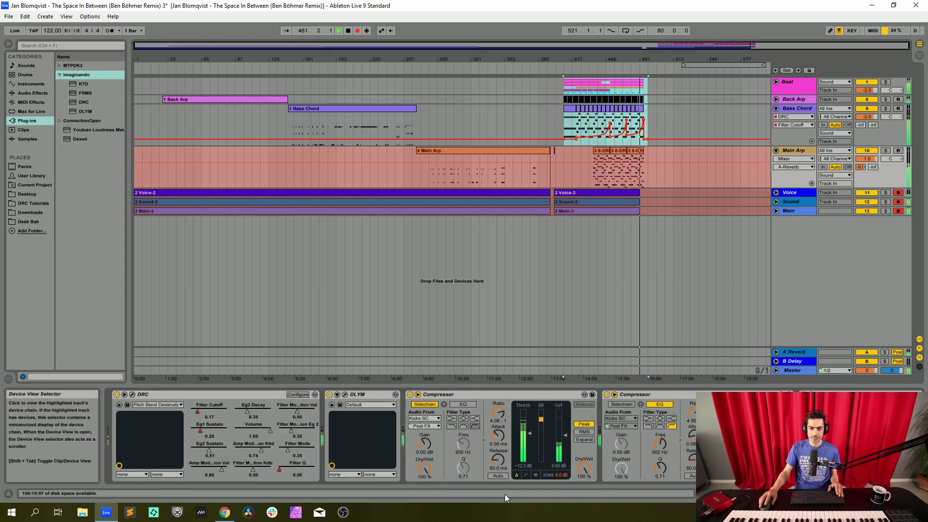
click(132, 394)
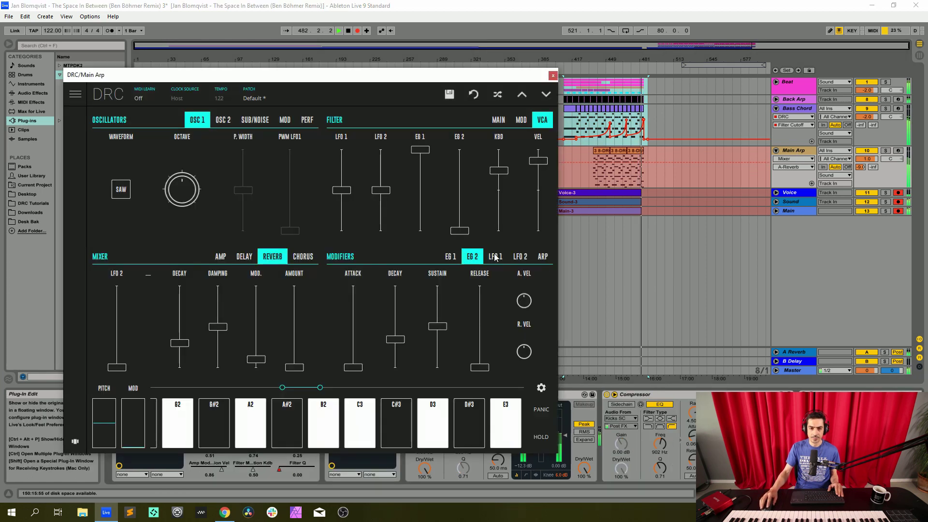
key(Tab)
click(552, 75)
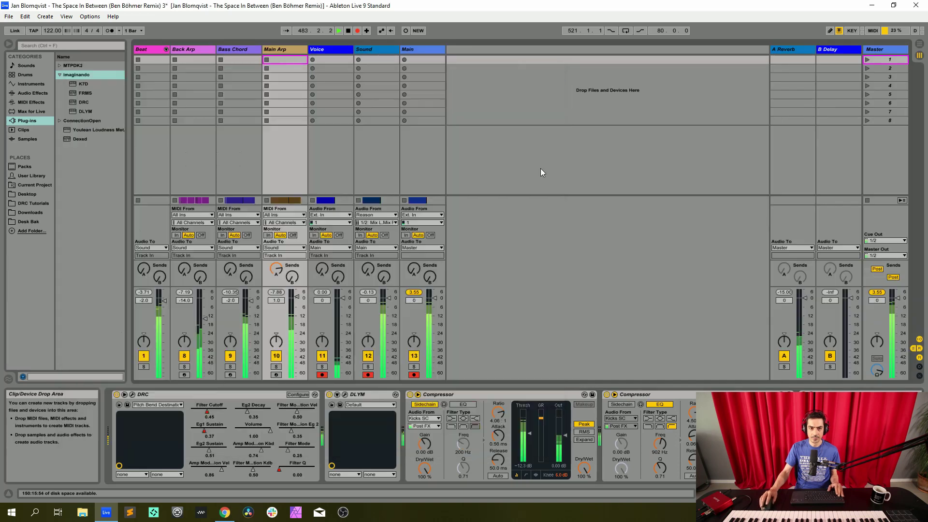
click(276, 271)
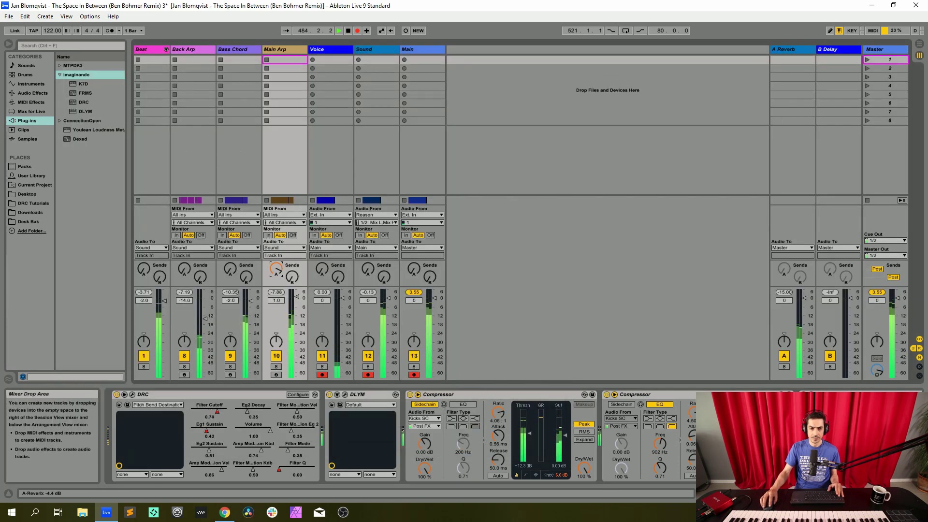